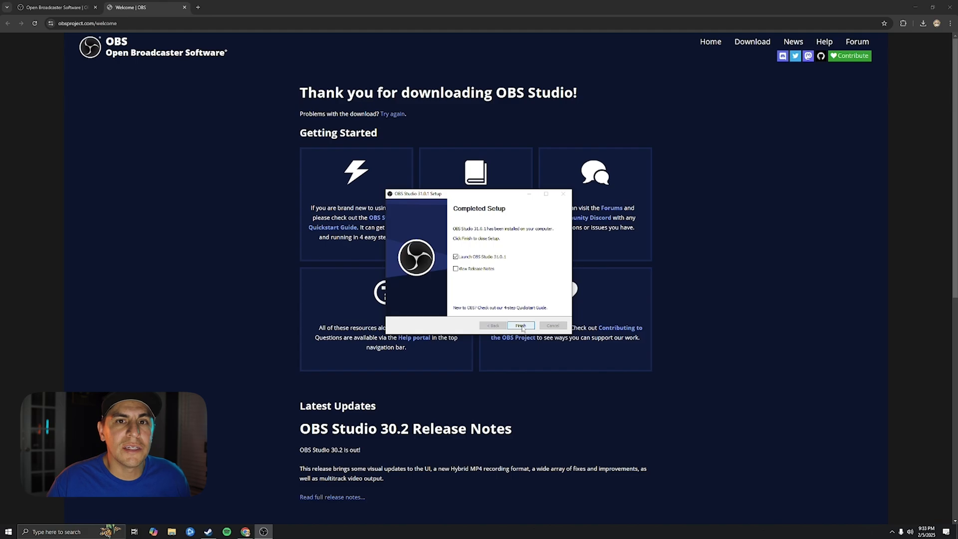
Launch OBS Studio and try deleting the default Scene, dismissing the only-scene warning.
click(521, 326)
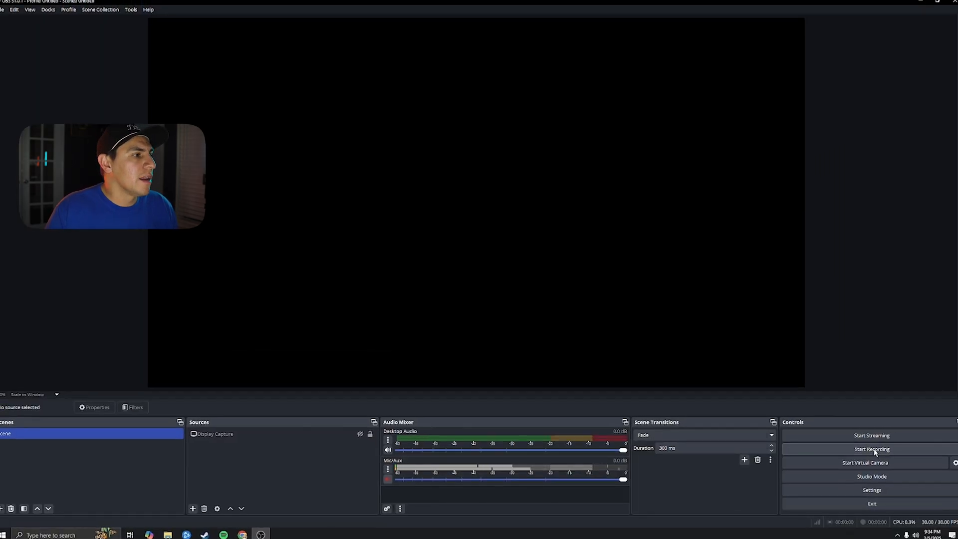
click(209, 435)
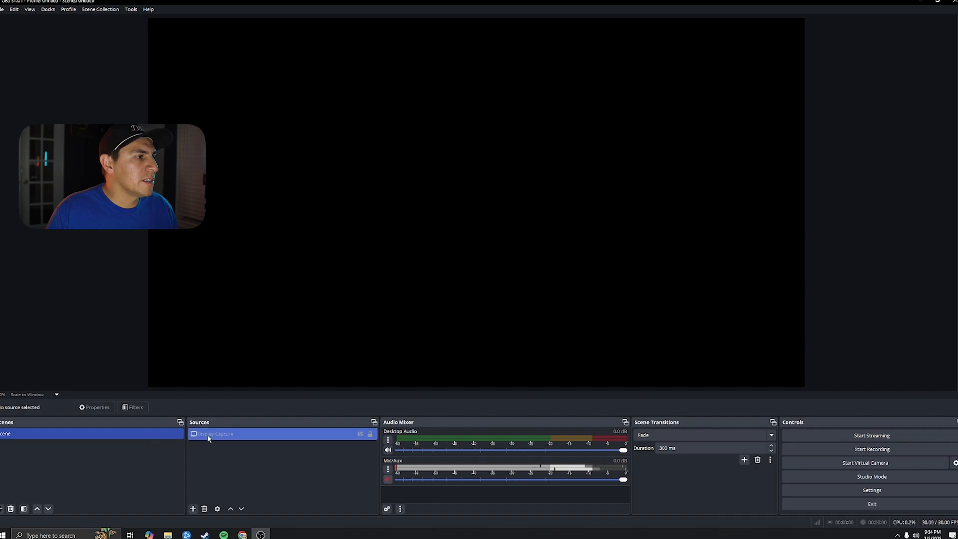
click(143, 454)
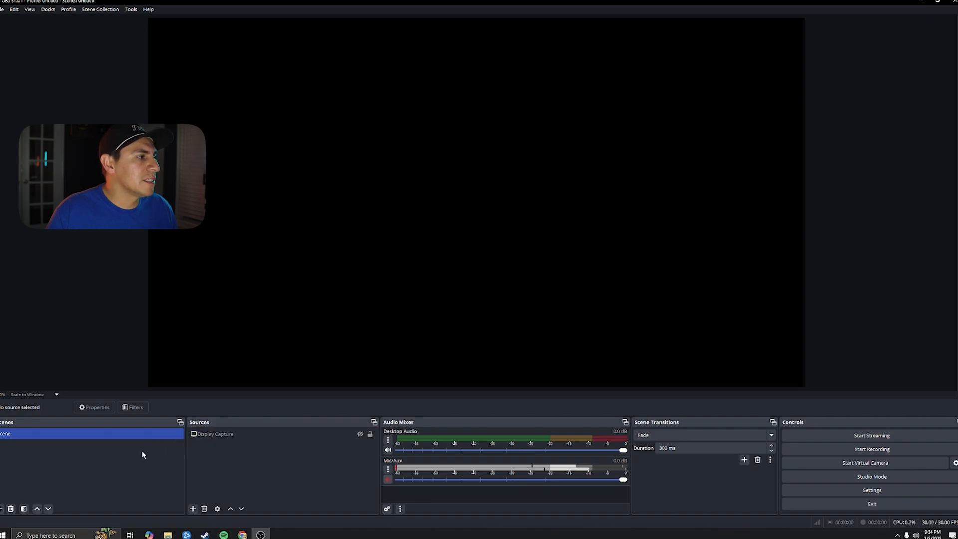
click(11, 509)
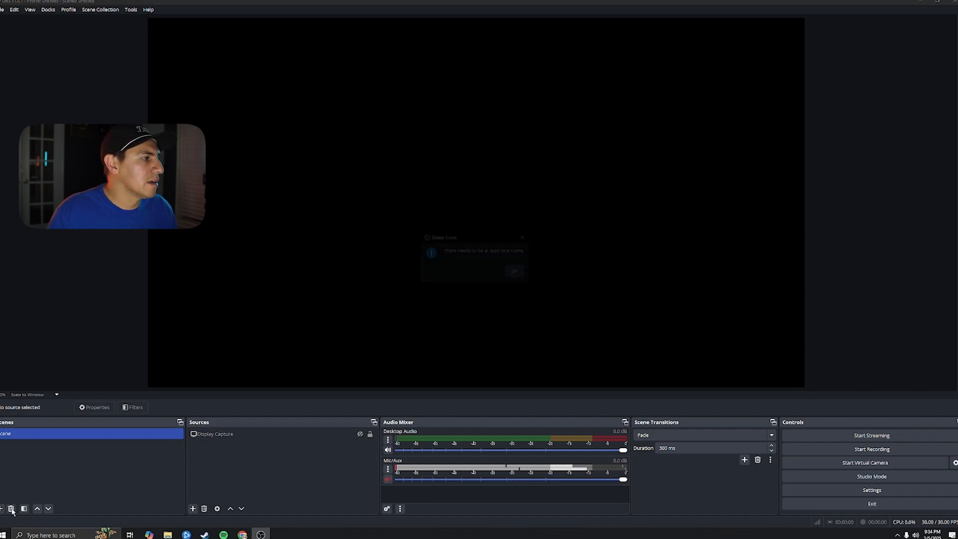
click(516, 272)
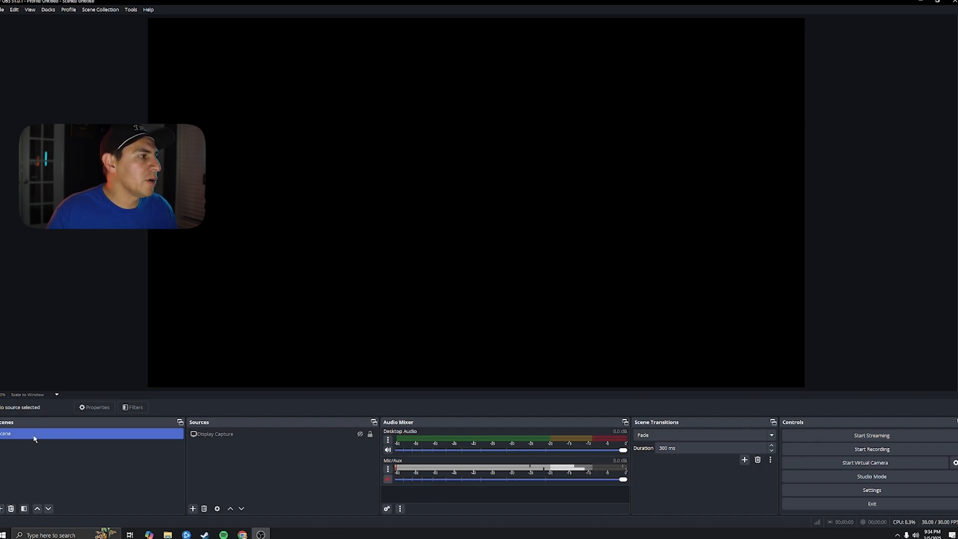
Rename the default 'Scene' in the Scenes dock to LIVE.
right_click(10, 437)
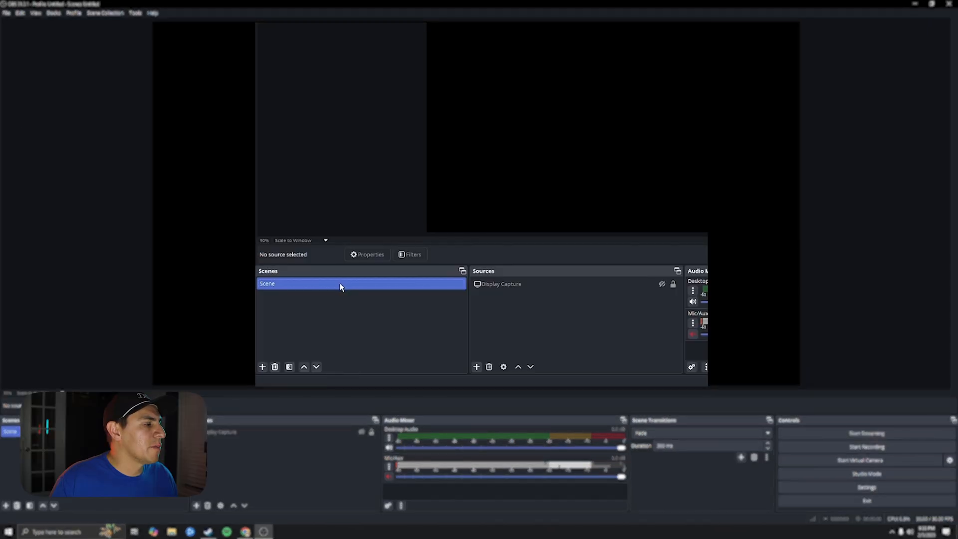
right_click(10, 433)
click(395, 160)
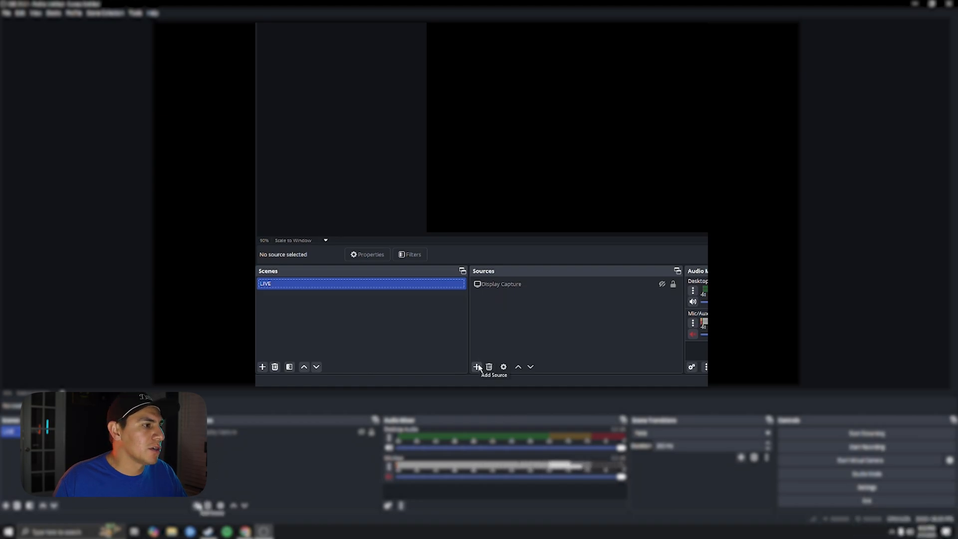
Add a Video Capture Device source named WEBCAM to the LIVE scene.
click(477, 368)
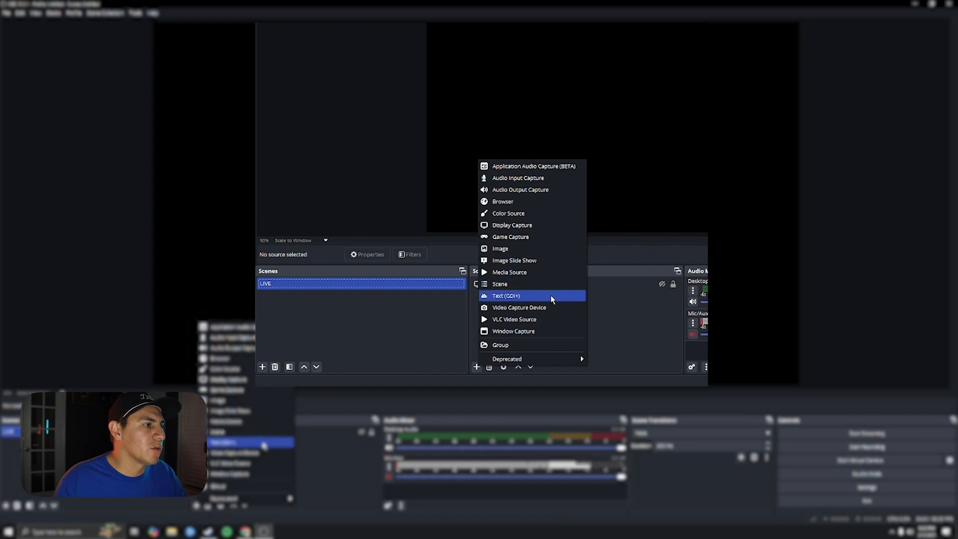
click(499, 308)
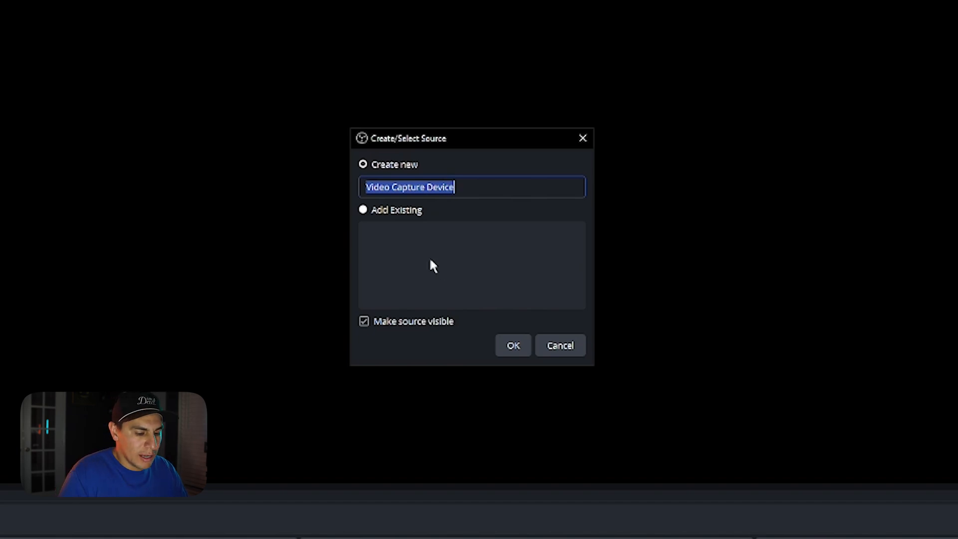
text(WEBCAM)
key(Return)
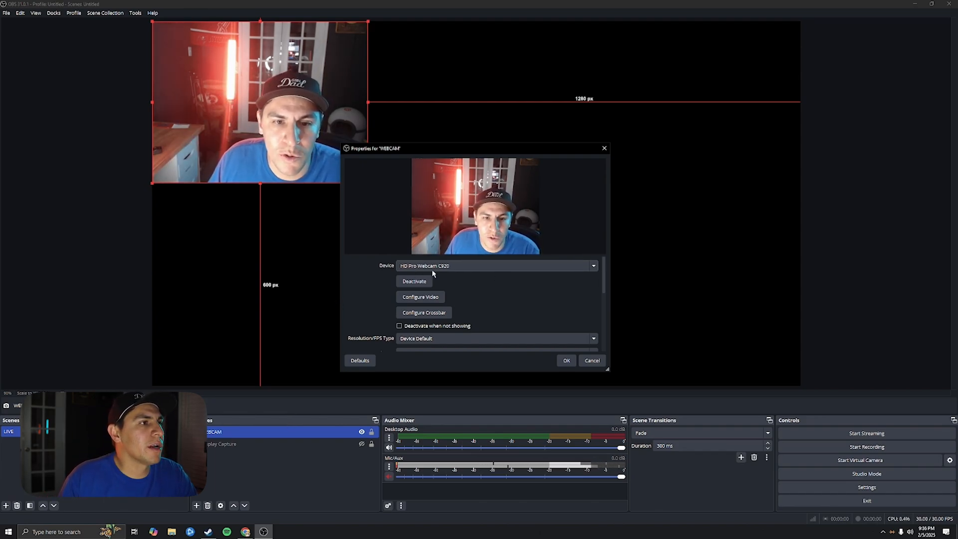
Set the WEBCAM source's Resolution/FPS Type to Custom at 1920x1080 and apply.
scroll(456, 285, down, 1)
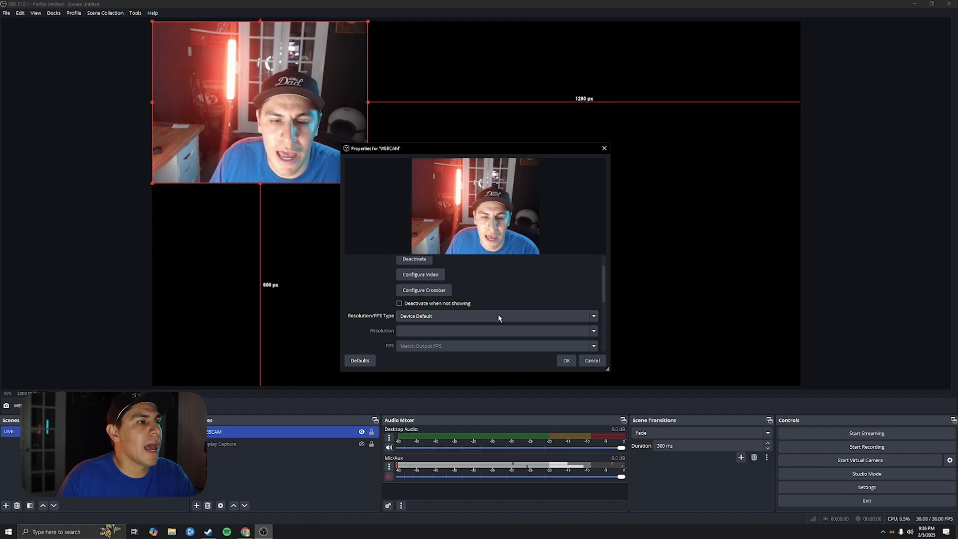
click(594, 316)
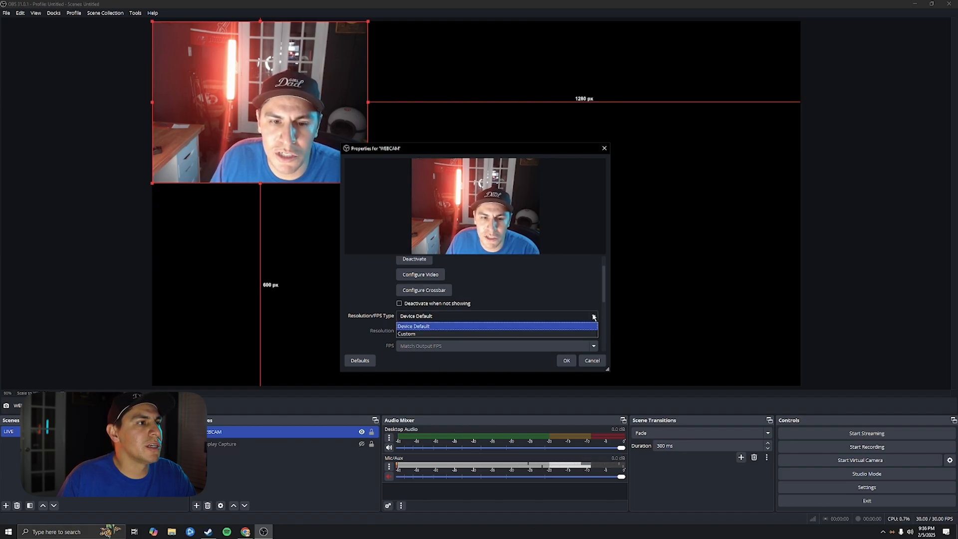
click(567, 336)
click(566, 360)
double_click(214, 432)
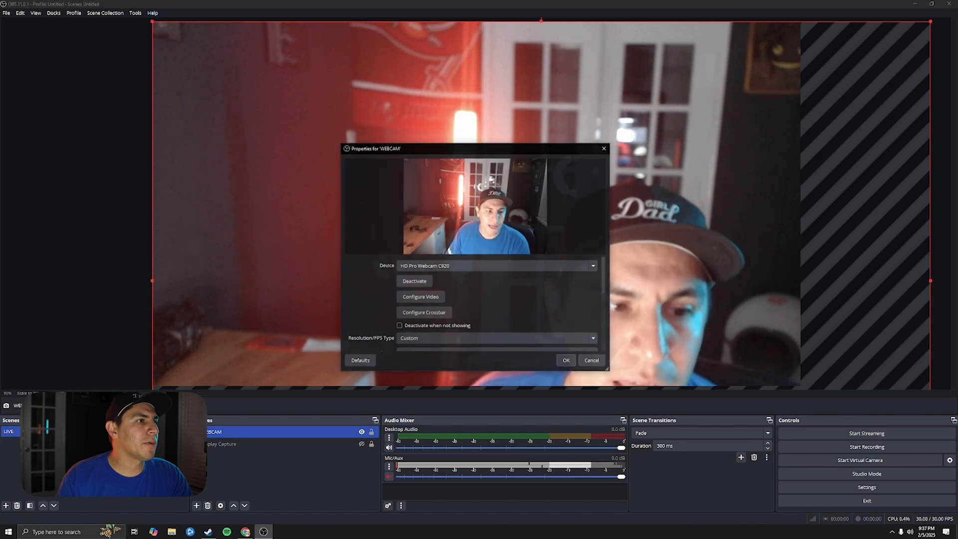
scroll(479, 324, down, 1)
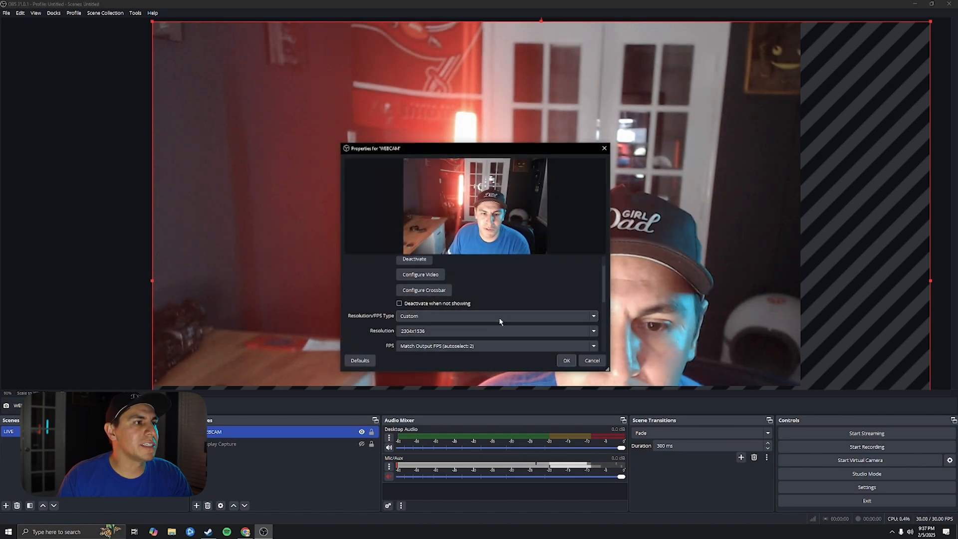
click(576, 332)
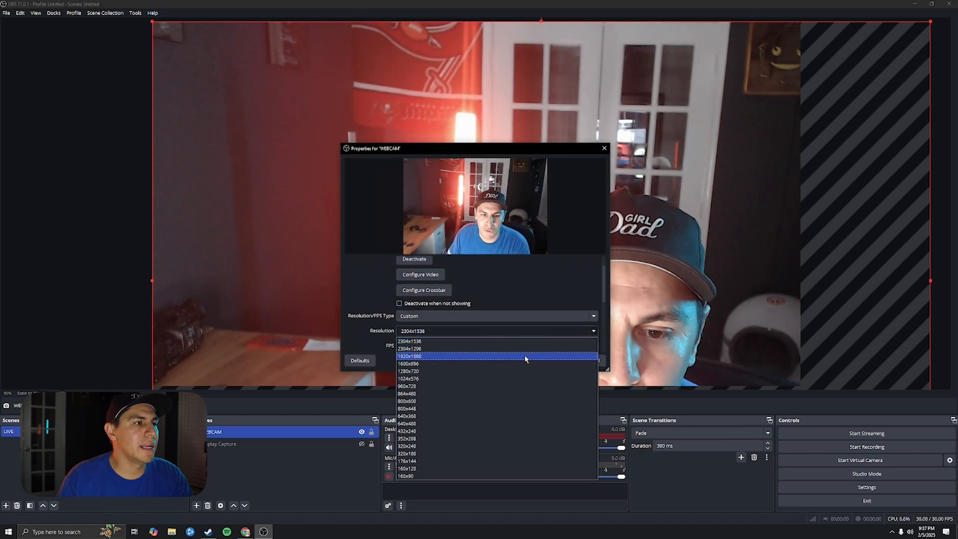
click(525, 356)
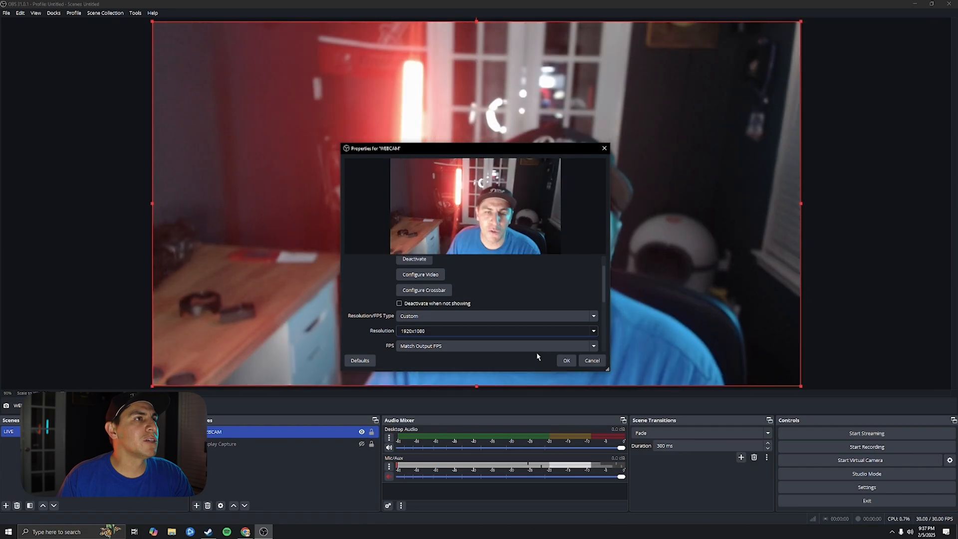
click(566, 360)
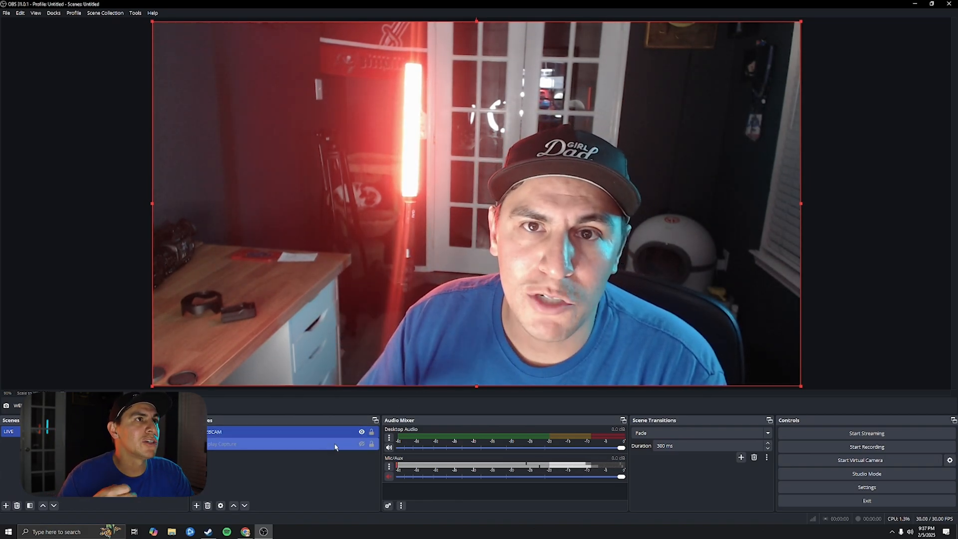
click(919, 4)
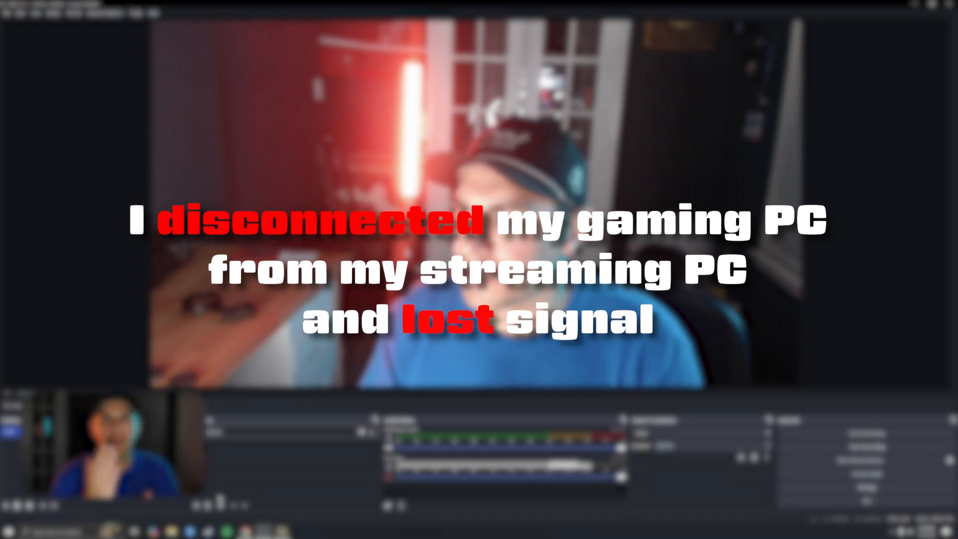
click(223, 506)
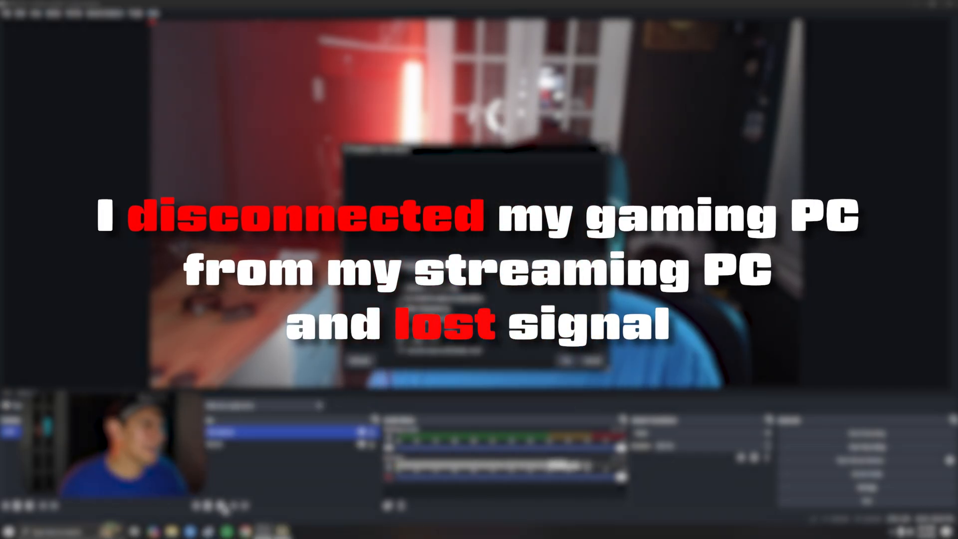
right_click(200, 323)
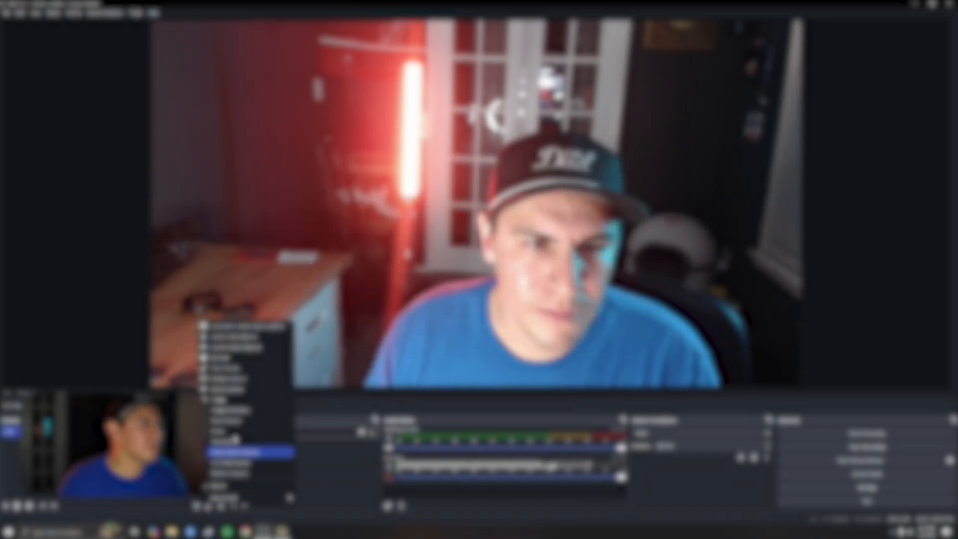
click(257, 336)
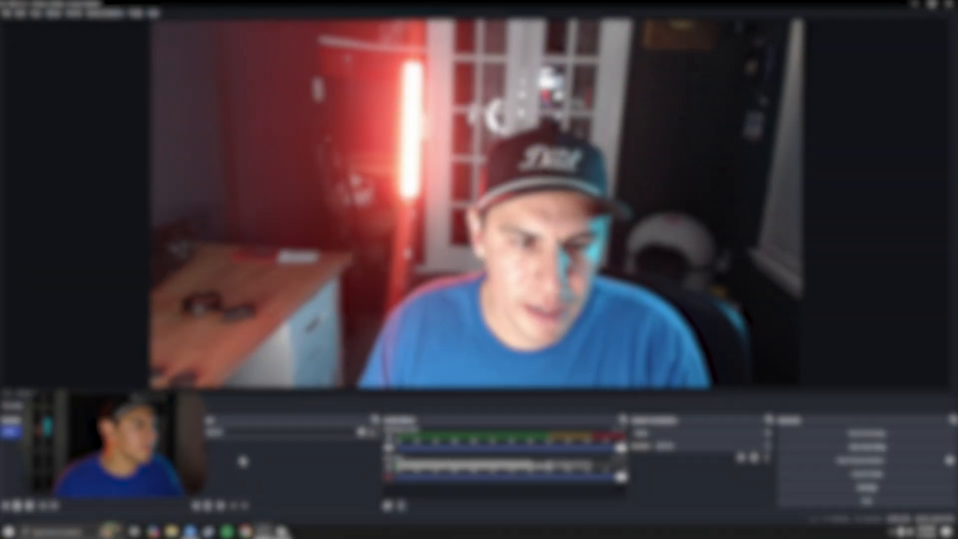
click(202, 506)
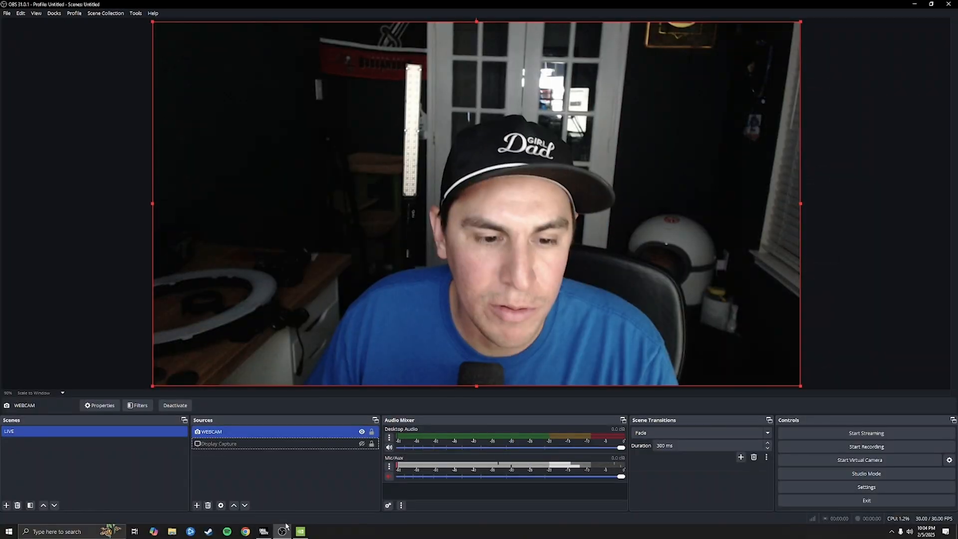
Start the Call of Duty launcher, then return to OBS to add a new source.
click(282, 532)
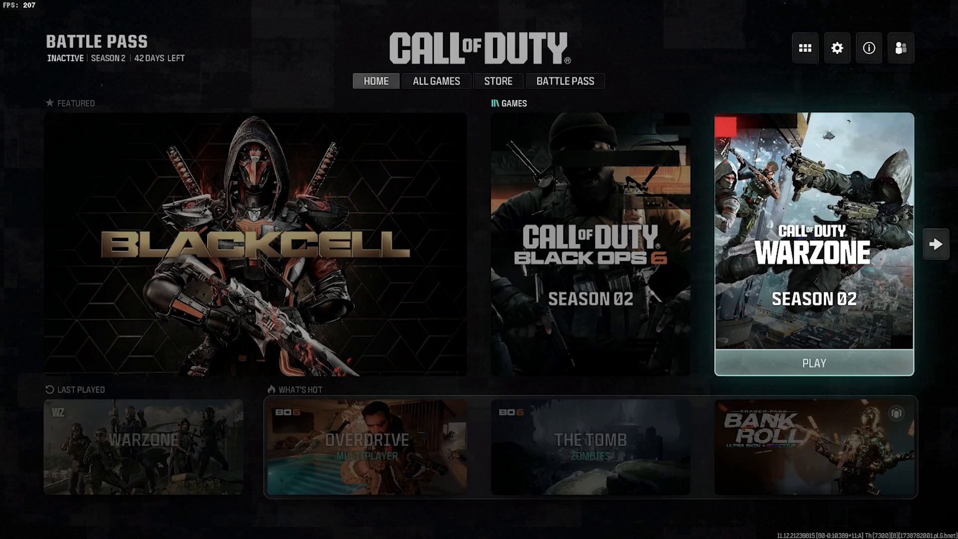
key(alt+Tab)
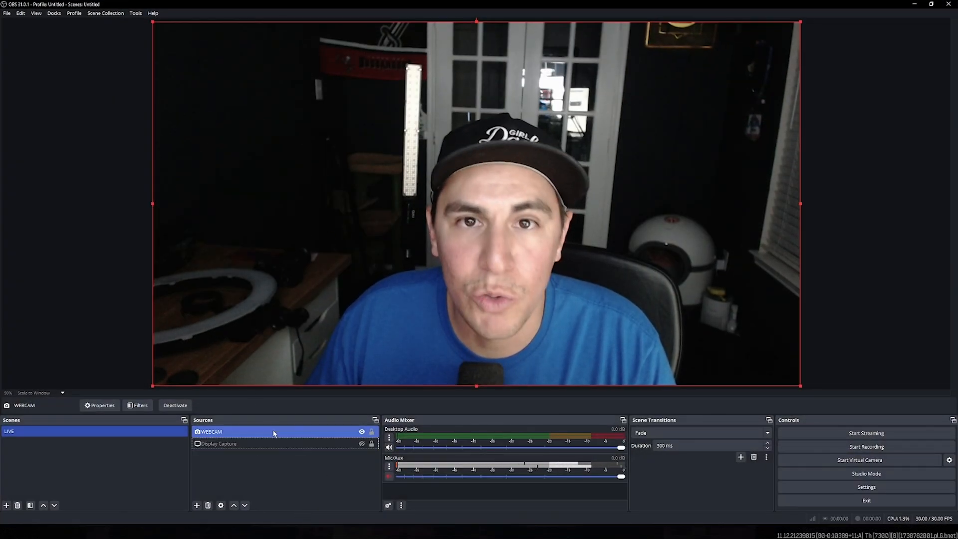
click(197, 505)
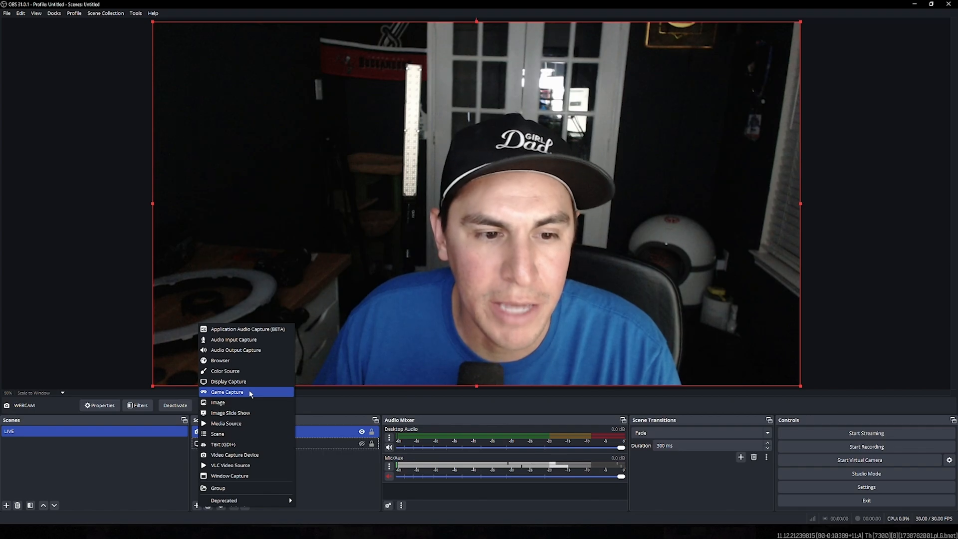
Add a Game Capture source named GAME.
click(251, 393)
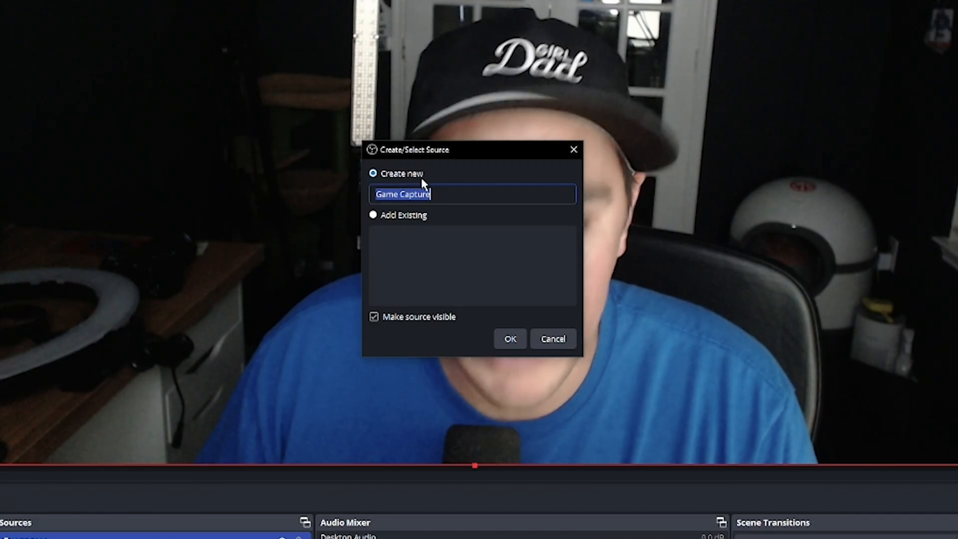
text(GAMNE)
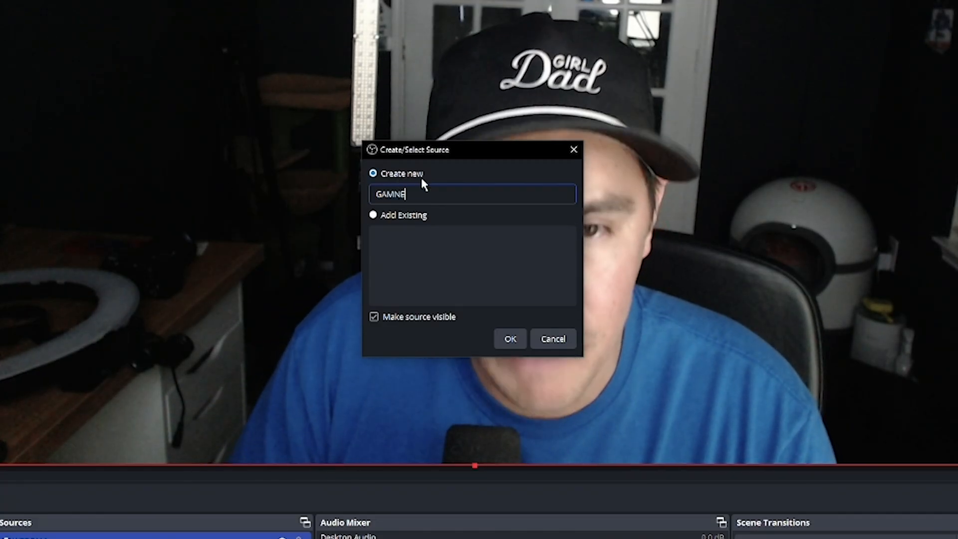
key(BackSpace)
key(BackSpace)
text(E)
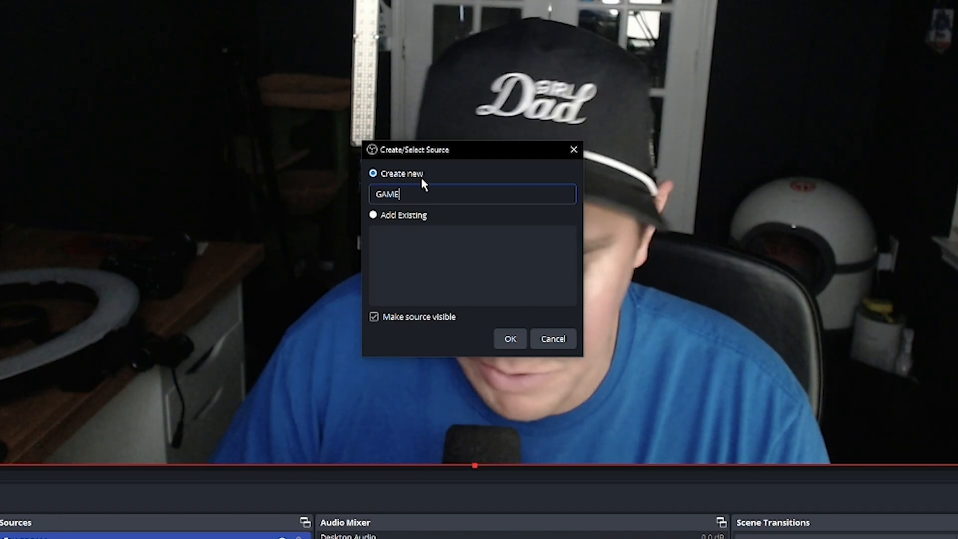
click(512, 339)
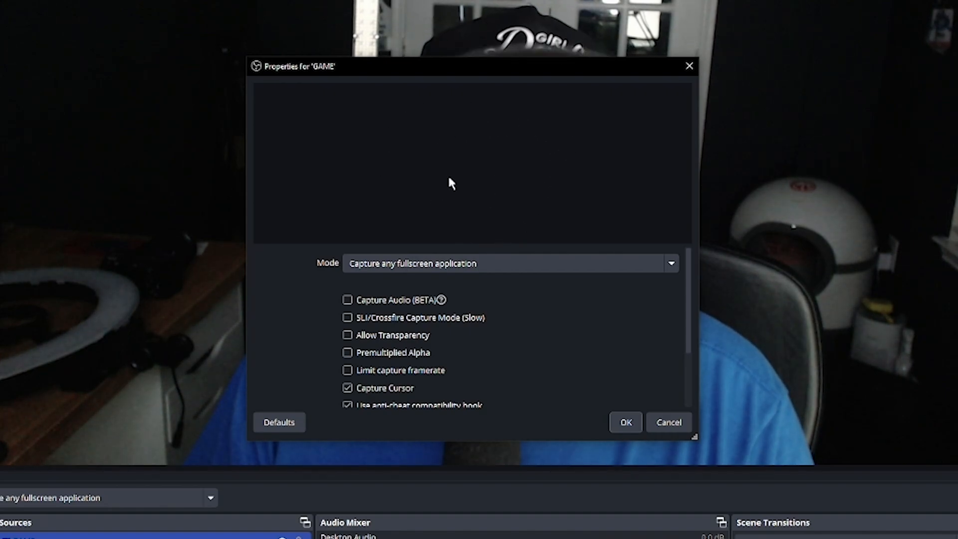
Set GAME to capture the specific window [cod.exe]: Call of Duty and confirm.
click(501, 263)
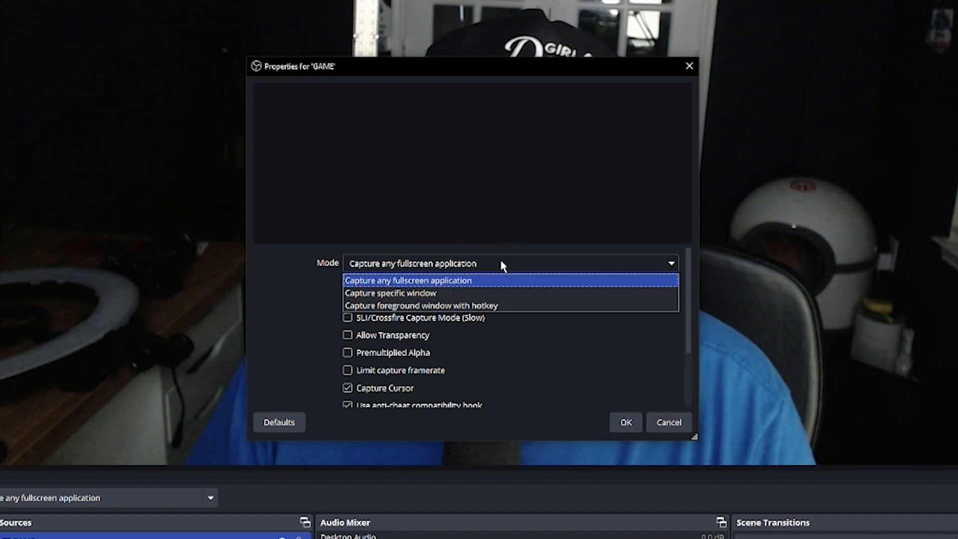
click(406, 294)
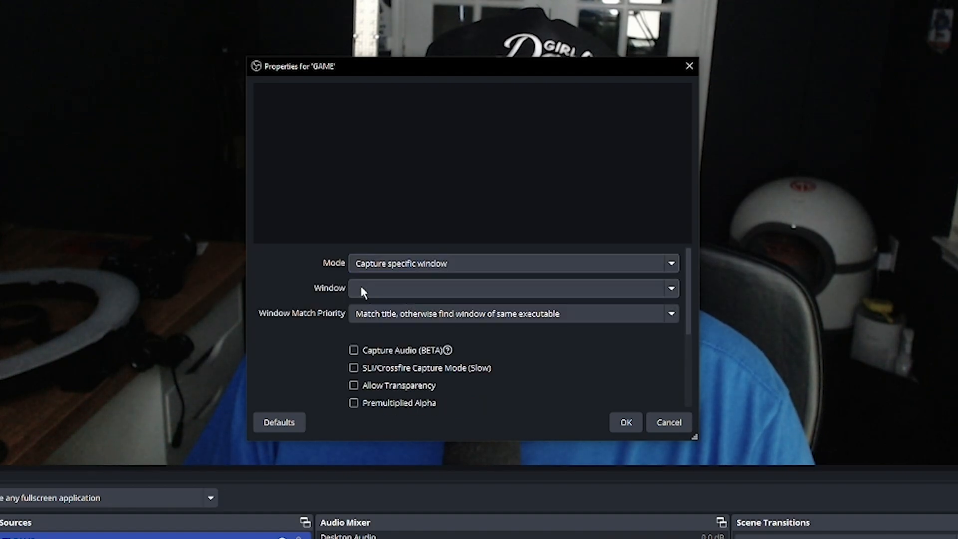
click(376, 292)
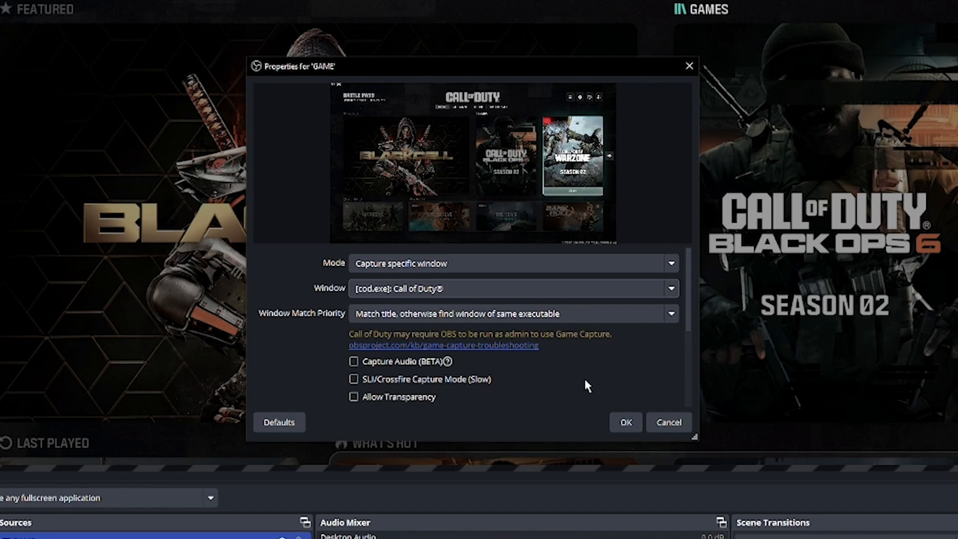
scroll(592, 378, down, 5)
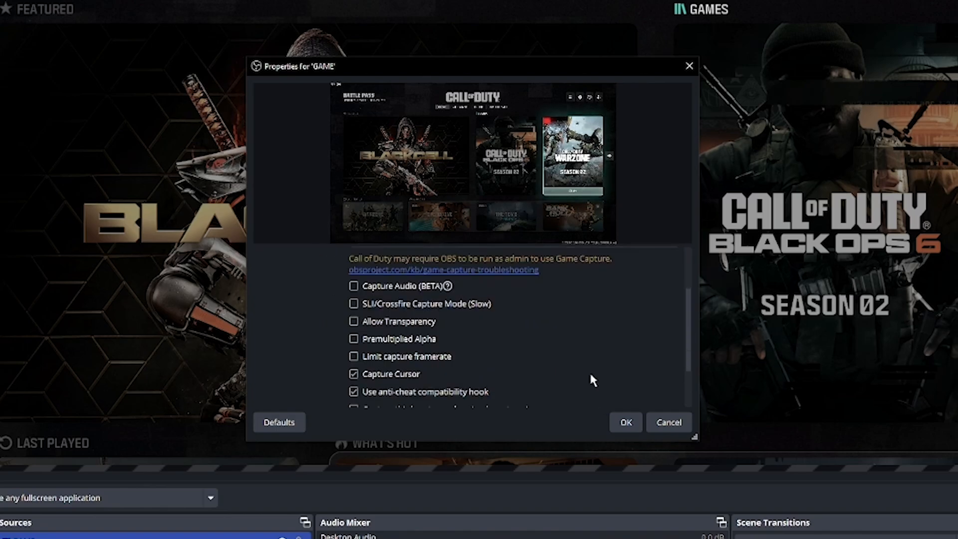
click(627, 424)
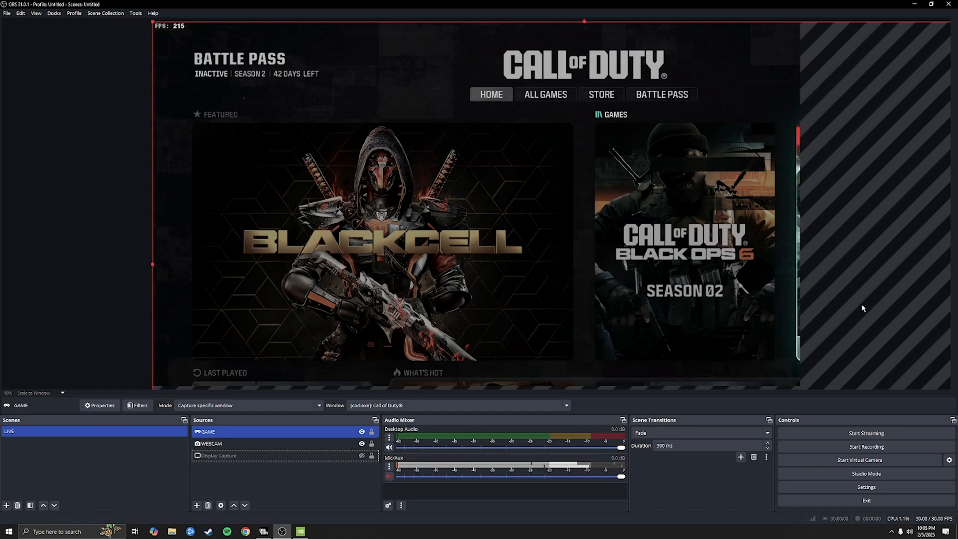
Apply Transform > Fit to screen to the GAME capture, then select Display Capture.
right_click(632, 257)
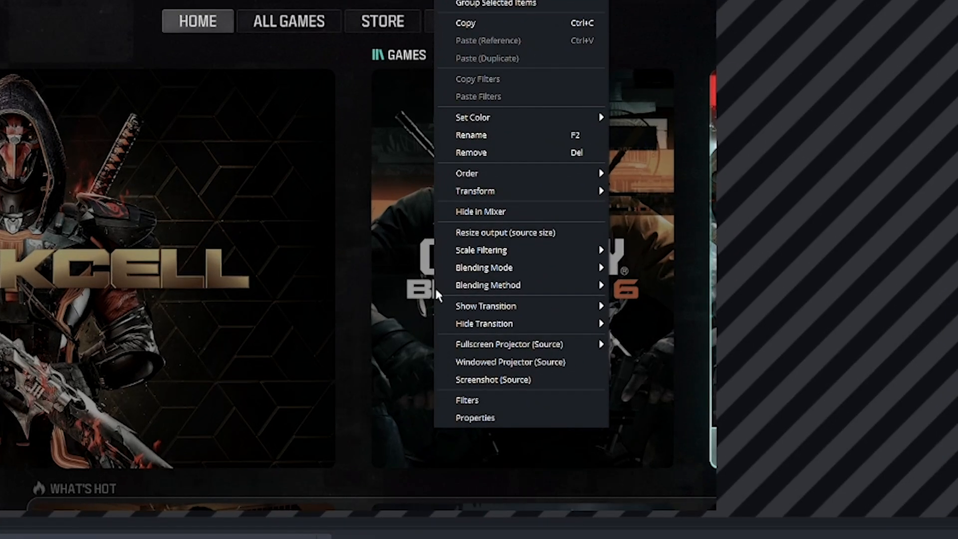
mouse_move(527, 200)
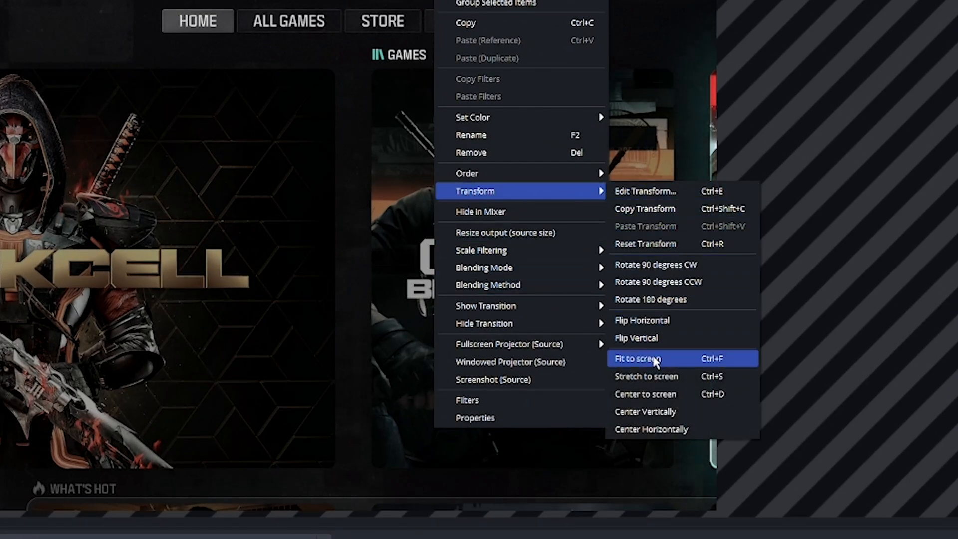
click(655, 360)
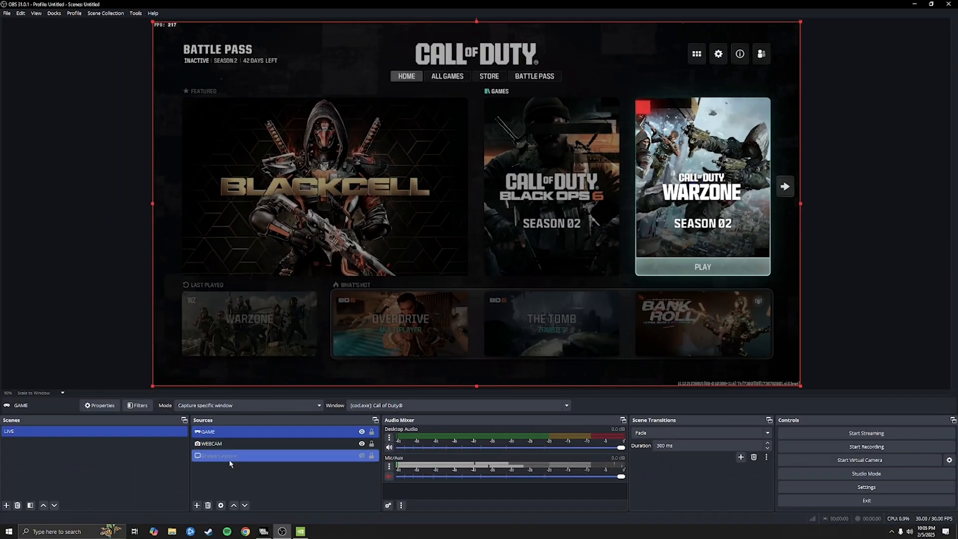
ctrl+click(264, 456)
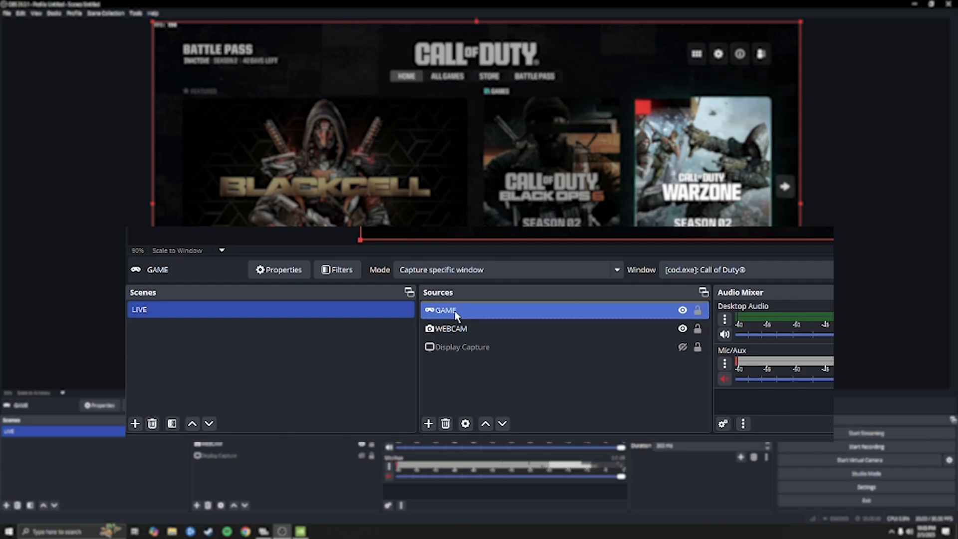
Drag GAME below WEBCAM in the Sources list, leaving WEBCAM selected.
drag(454, 311, 459, 332)
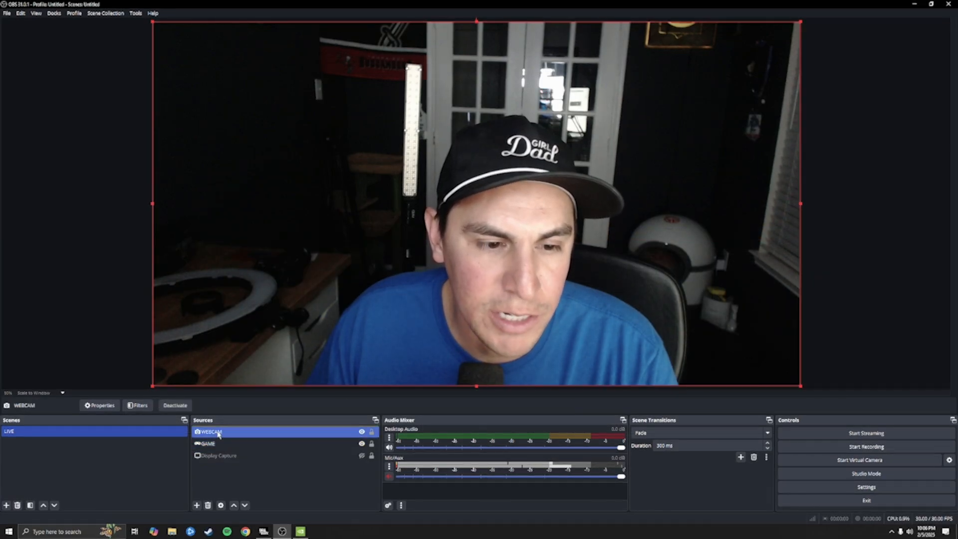
drag(215, 431, 215, 429)
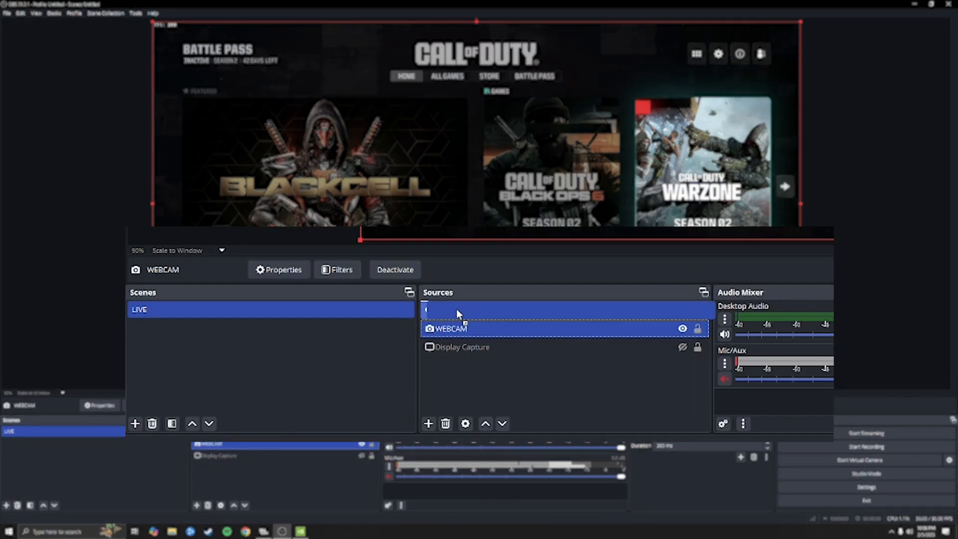
drag(456, 309, 456, 310)
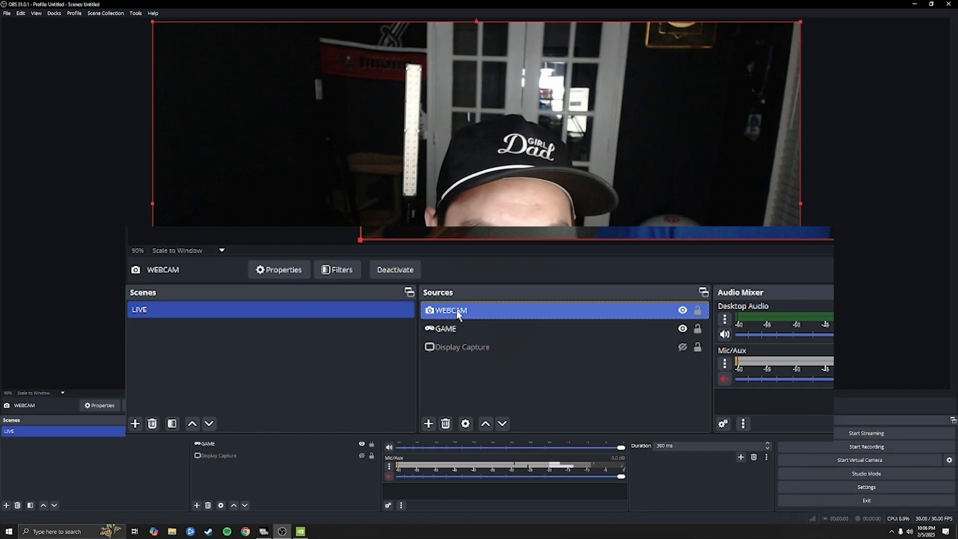
ctrl+click(262, 445)
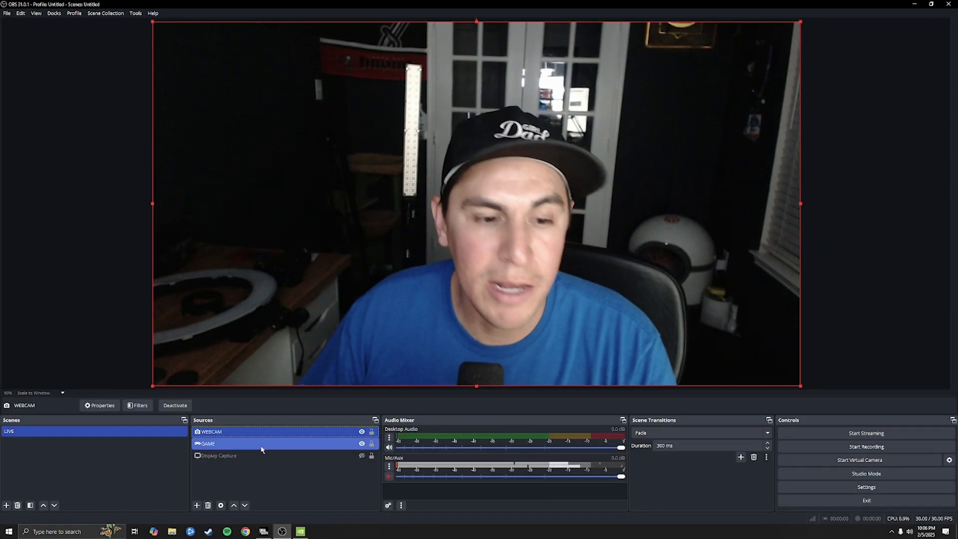
click(282, 431)
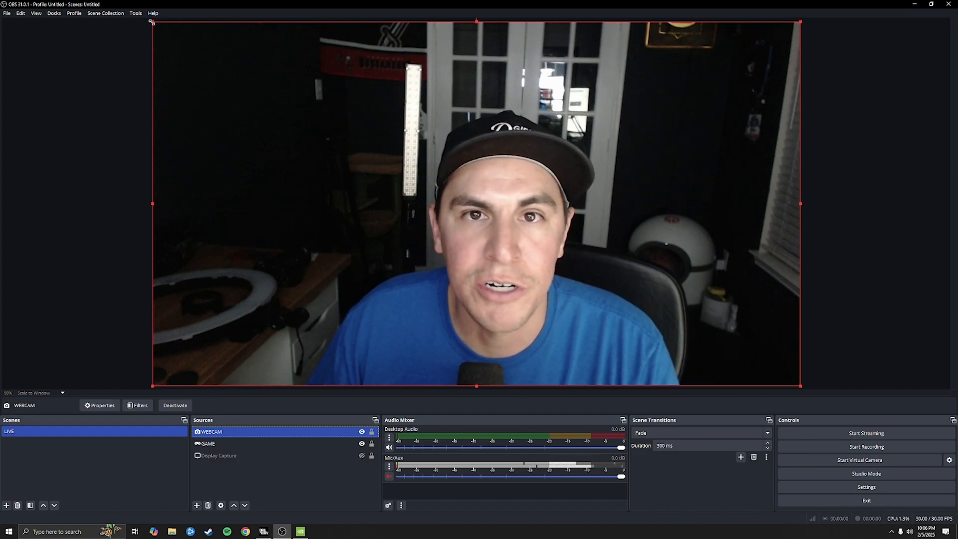
Resize the webcam to a small overlay and move it to the left over the game.
drag(152, 22, 760, 352)
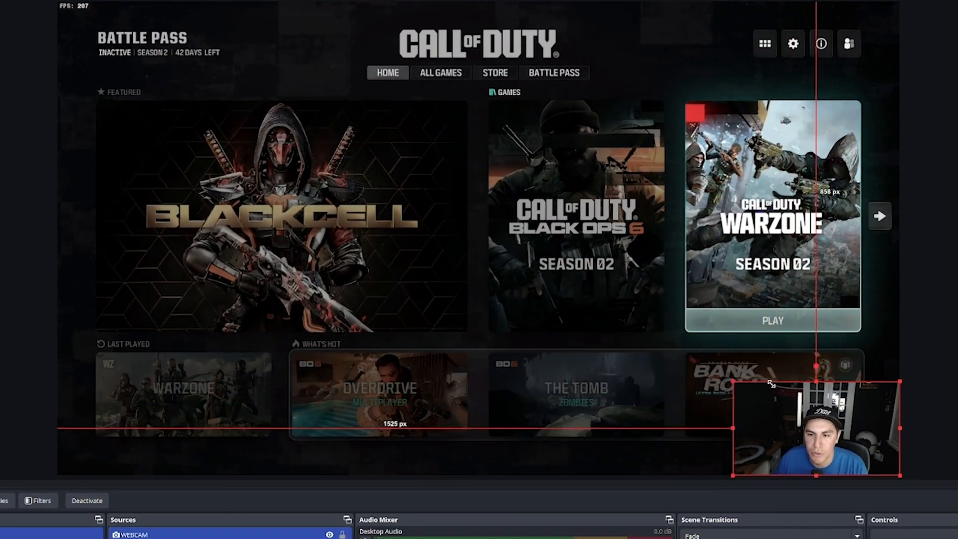
mouse_move(837, 420)
mouse_down()
mouse_move(843, 433)
mouse_move(791, 393)
mouse_move(359, 166)
mouse_move(616, 314)
mouse_move(863, 407)
mouse_move(798, 355)
mouse_move(827, 404)
mouse_up()
drag(814, 445, 170, 304)
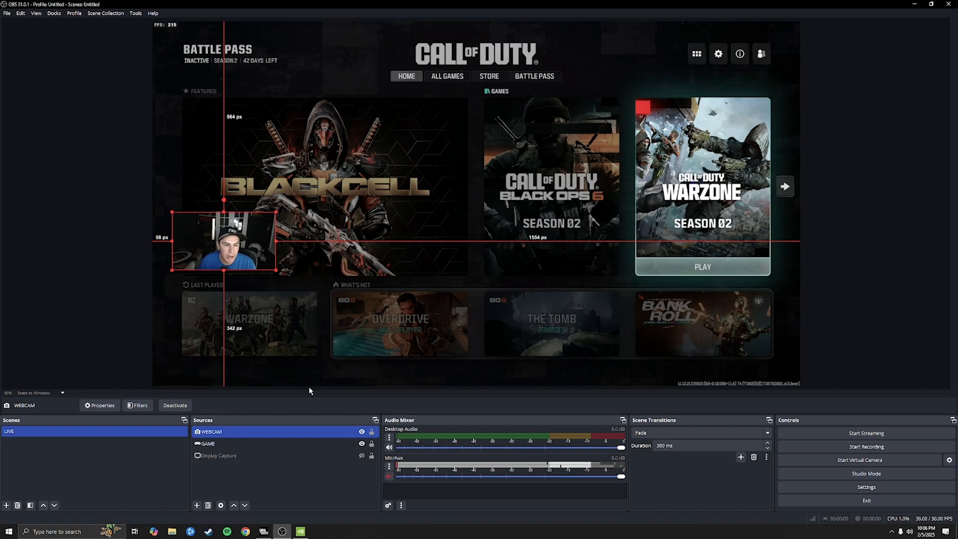
ctrl+click(262, 443)
click(260, 431)
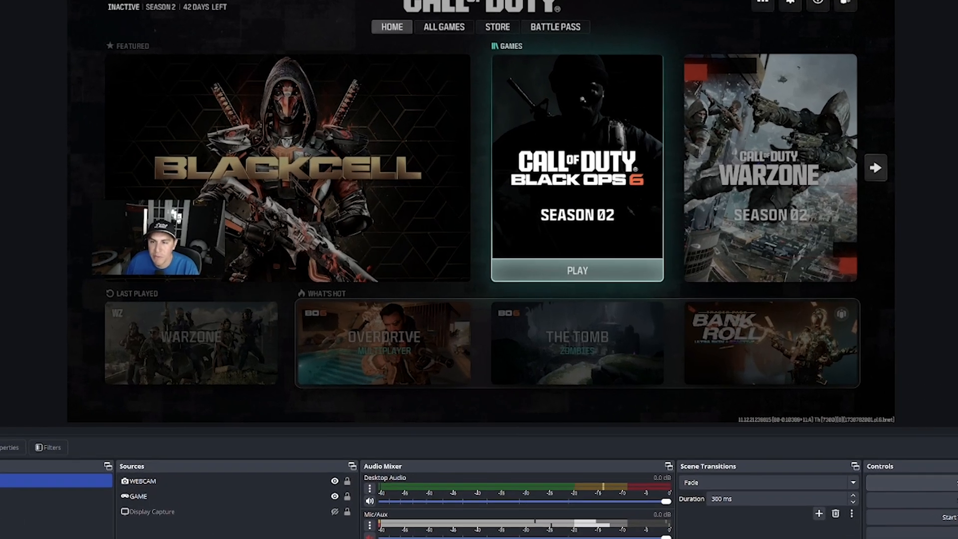
Attempt Start Streaming and open Settings at the Stream page showing the Custom service.
click(859, 434)
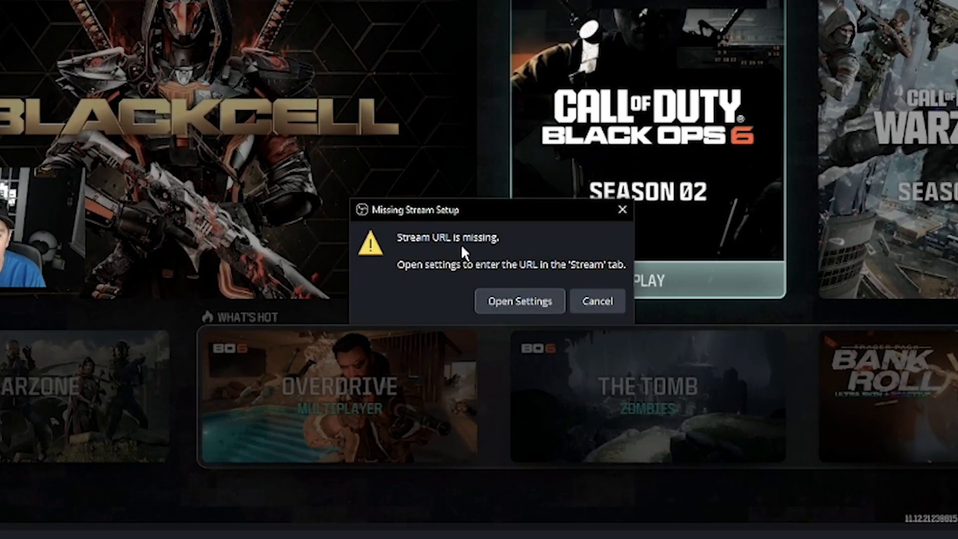
click(513, 302)
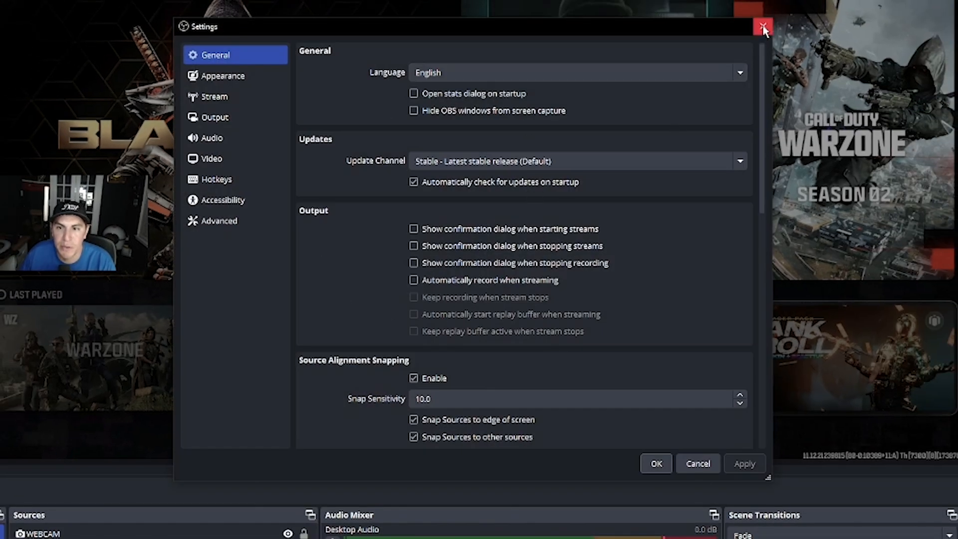
click(763, 26)
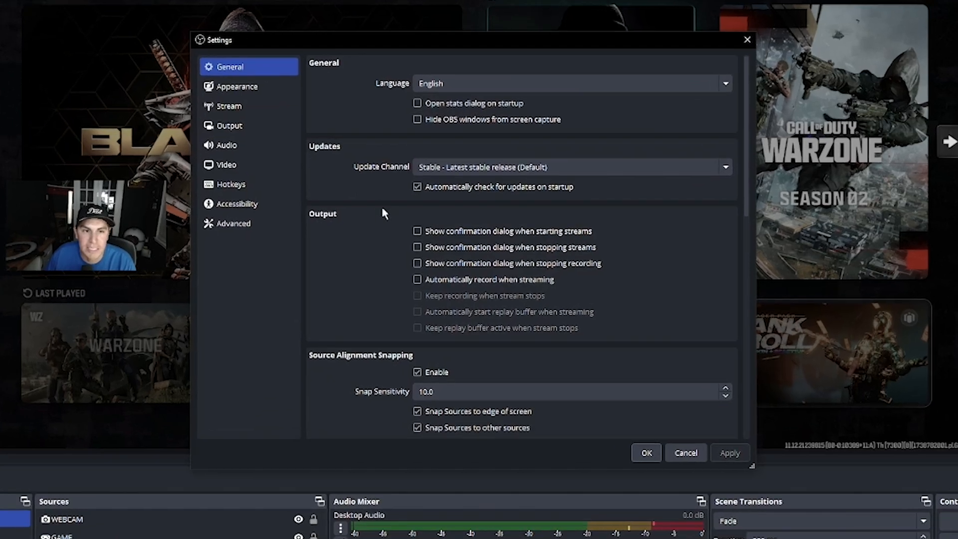
click(255, 109)
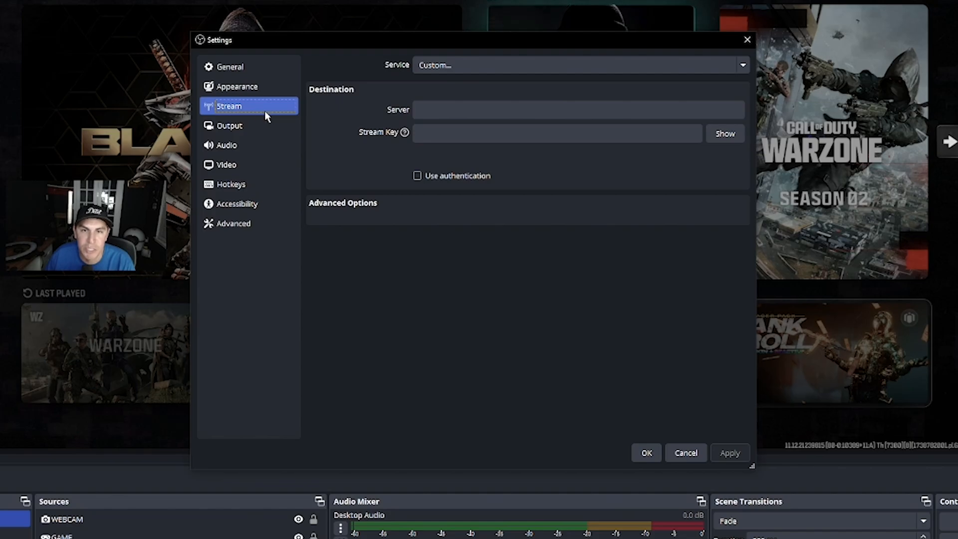
Choose Twitch as the stream service and log in to connect the Twitch account.
click(493, 72)
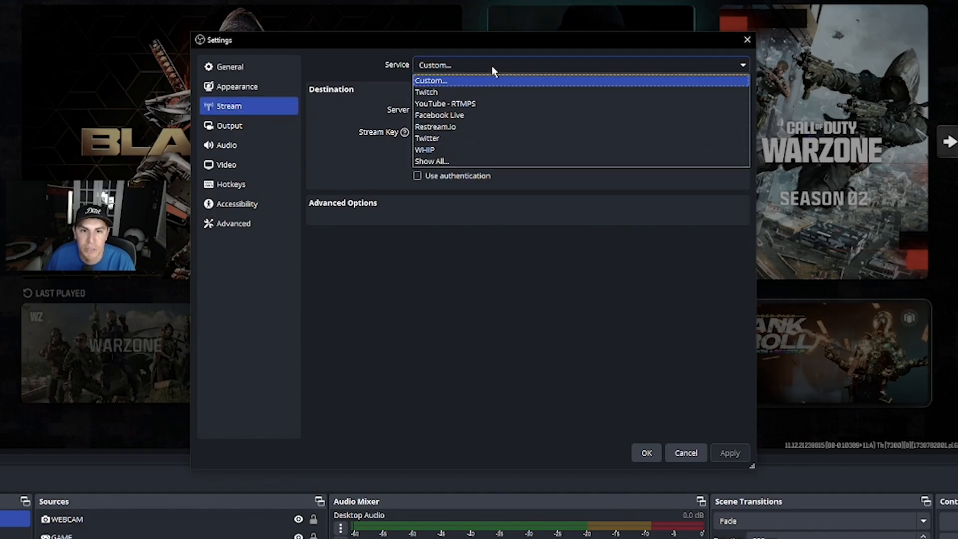
click(487, 93)
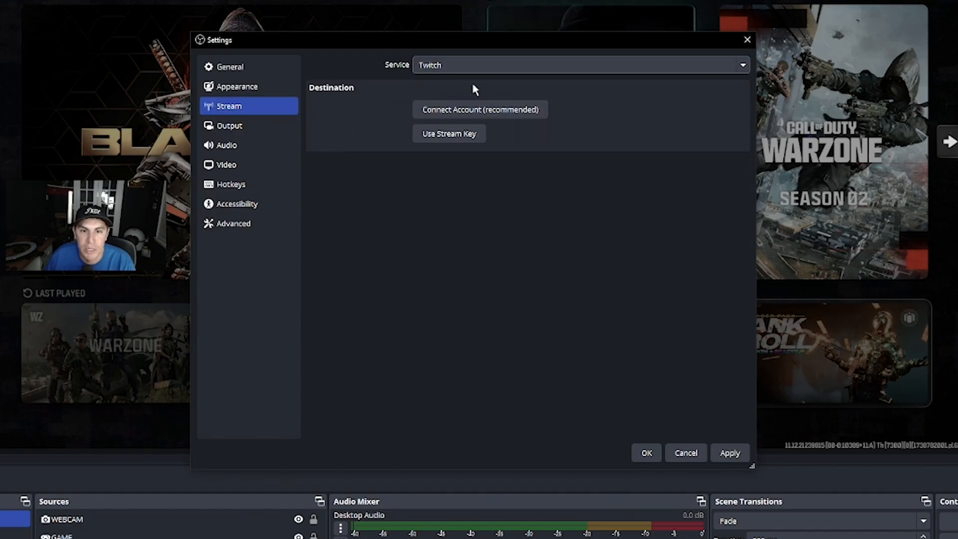
click(432, 115)
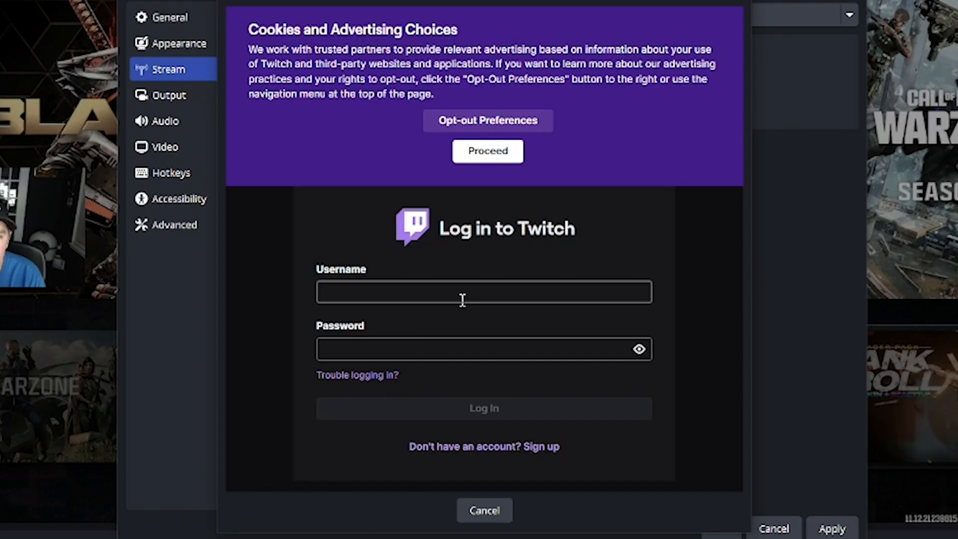
click(464, 298)
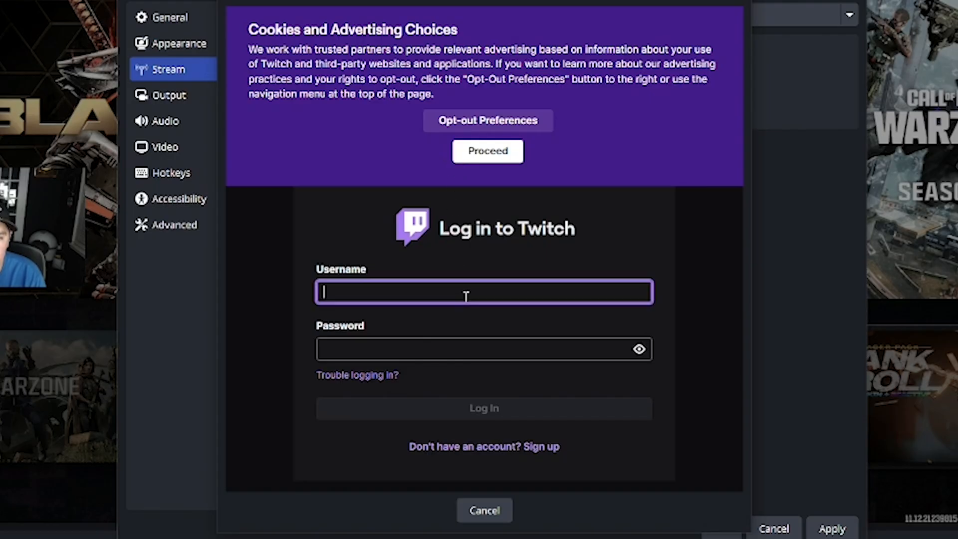
text(sa)
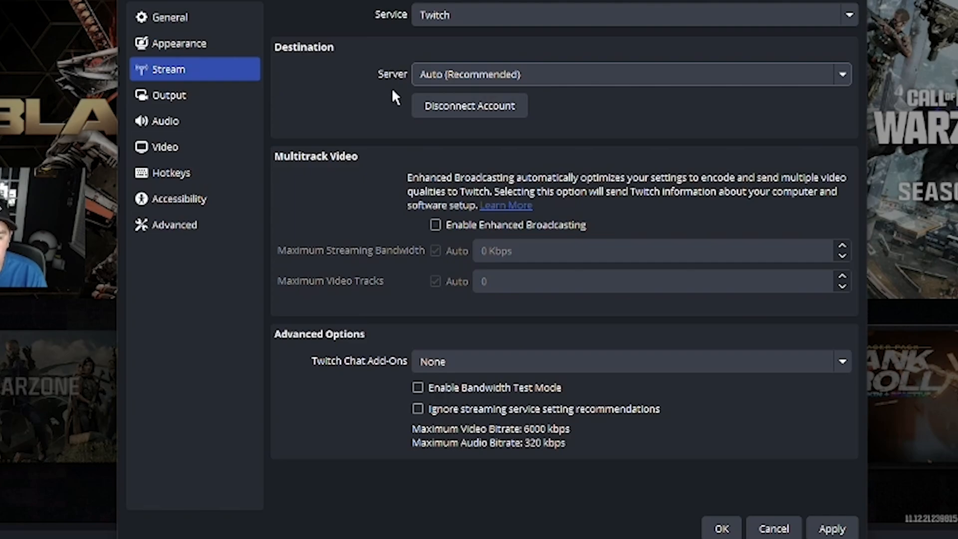
Keep the server on Auto (Recommended) and leave Enhanced Broadcasting turned off.
click(474, 80)
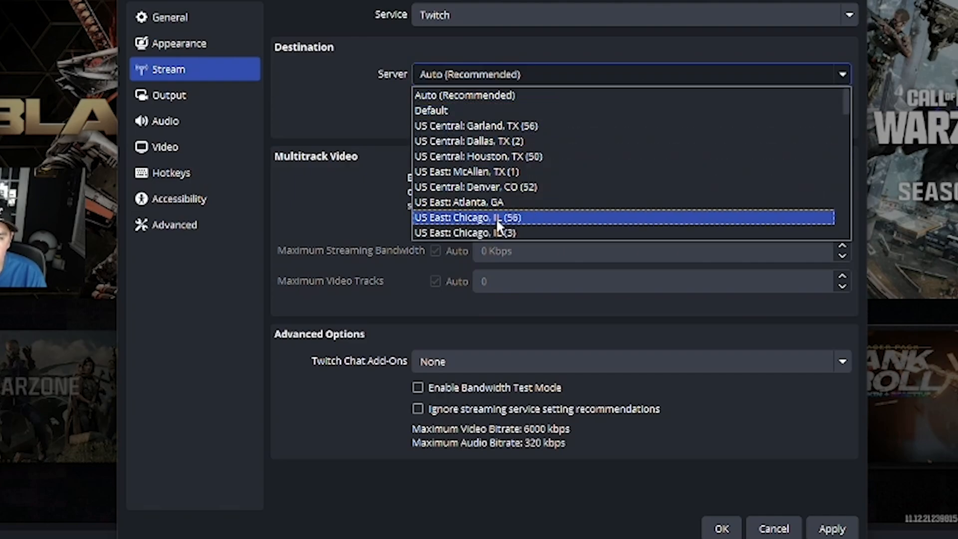
click(329, 104)
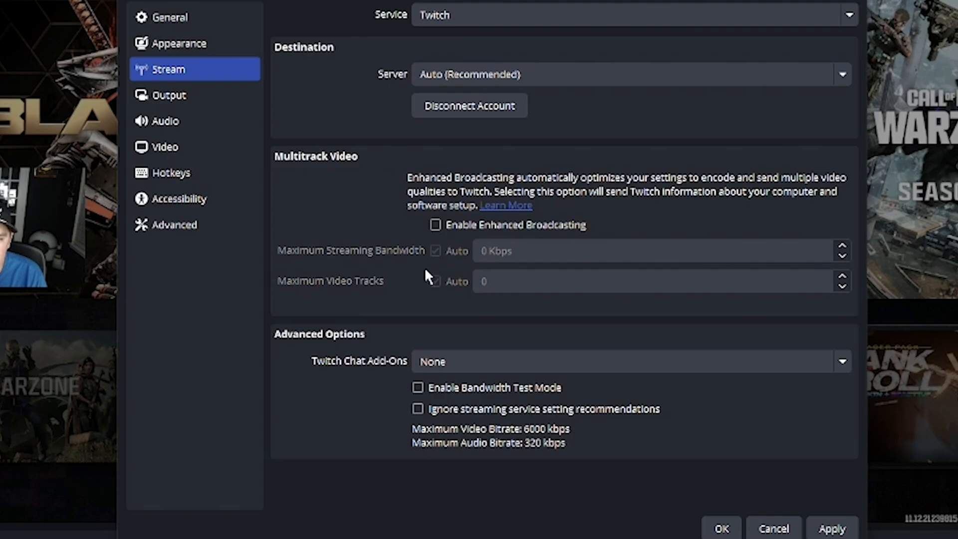
click(443, 226)
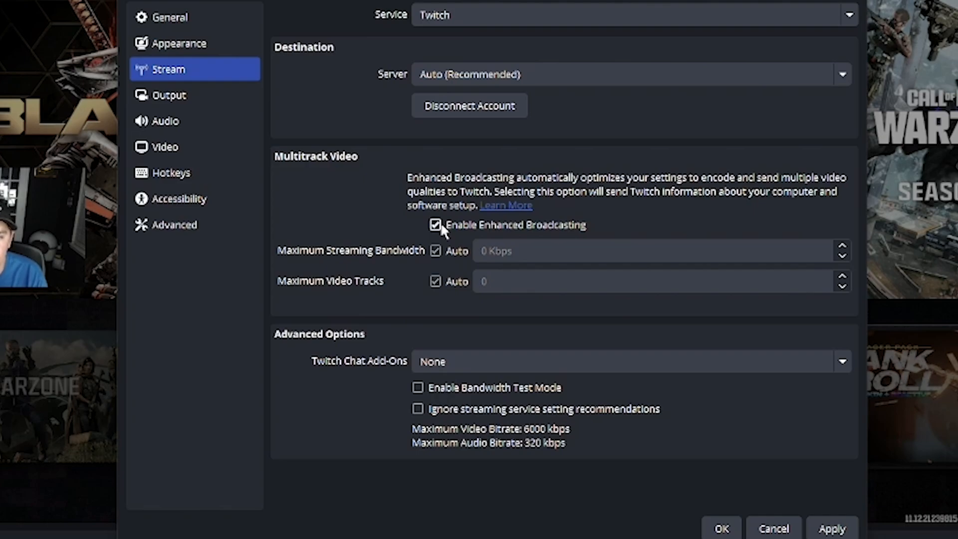
click(442, 226)
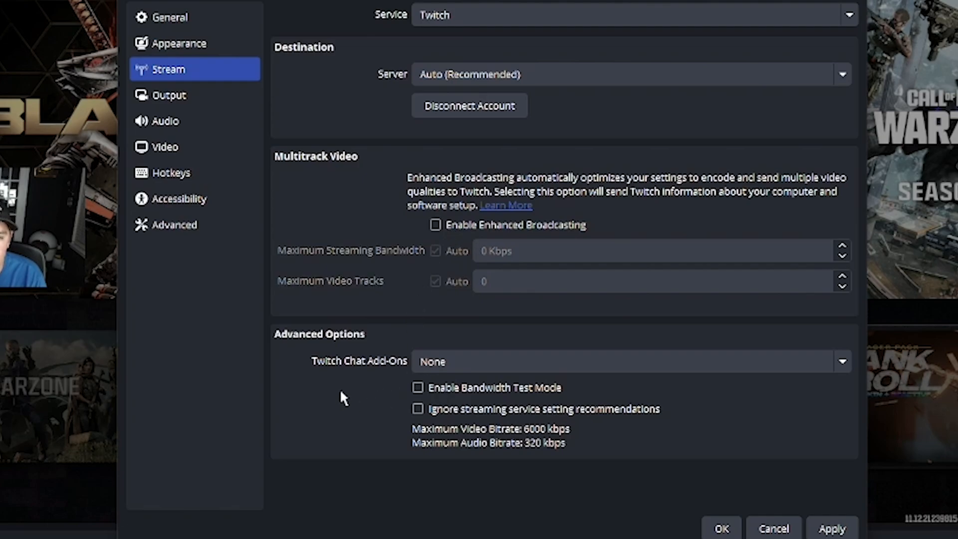
Set Twitch Chat Add-Ons to BetterTTV and FrankerFaceZ and apply the settings.
click(455, 360)
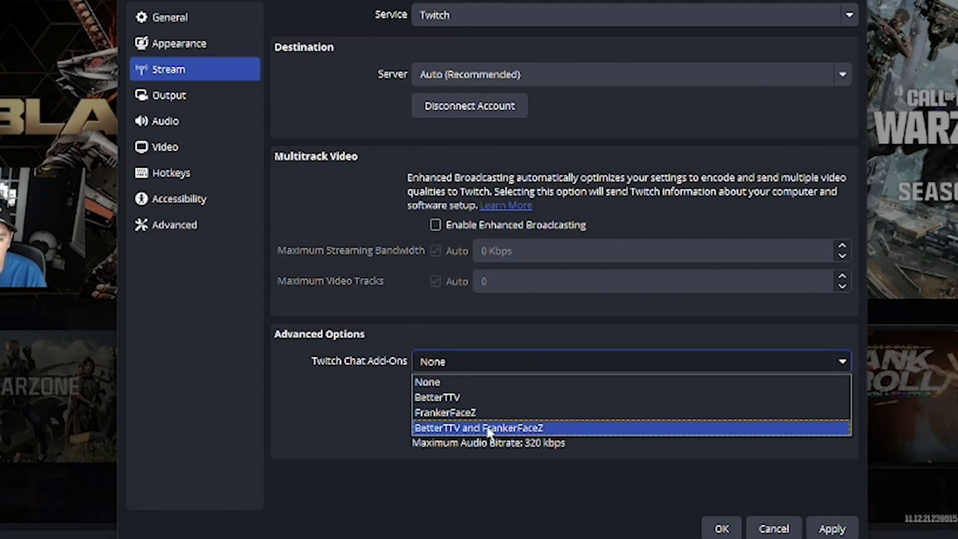
click(490, 428)
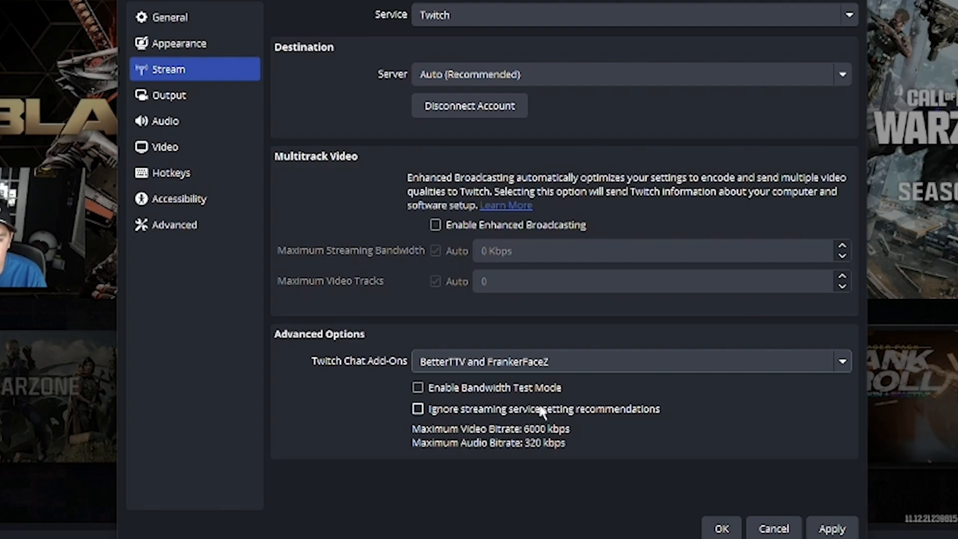
click(831, 531)
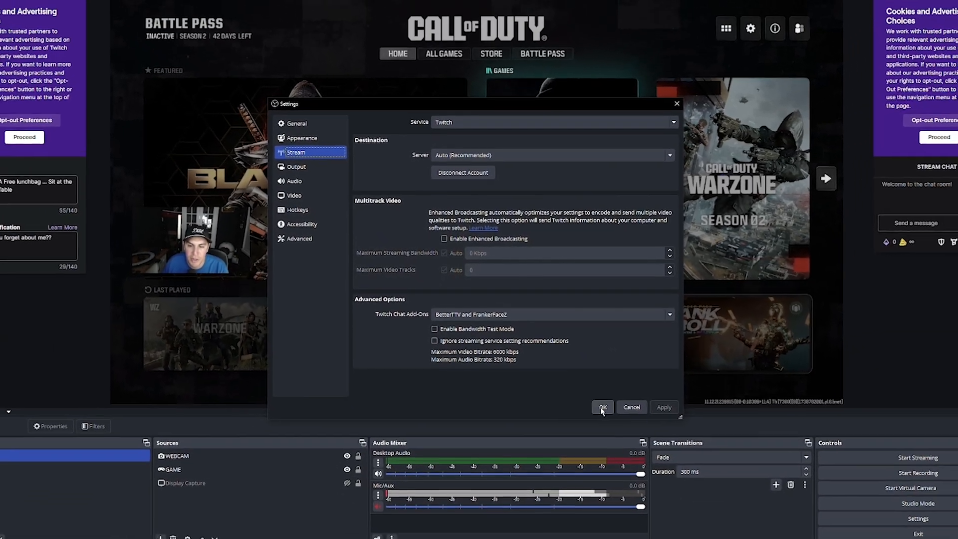
Confirm Settings with OK and drag the Twitch Chat dock's bottom edge down to lengthen it.
click(635, 441)
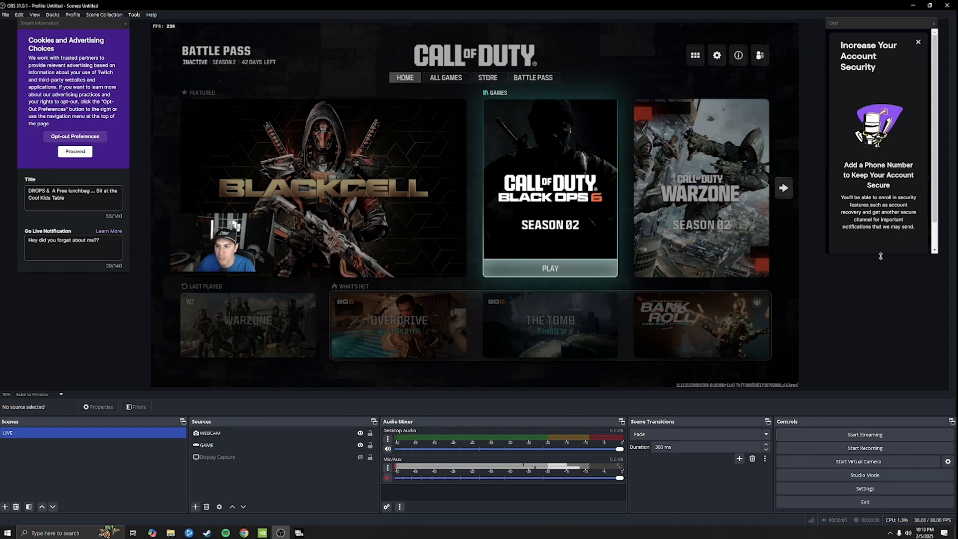
drag(881, 255, 881, 337)
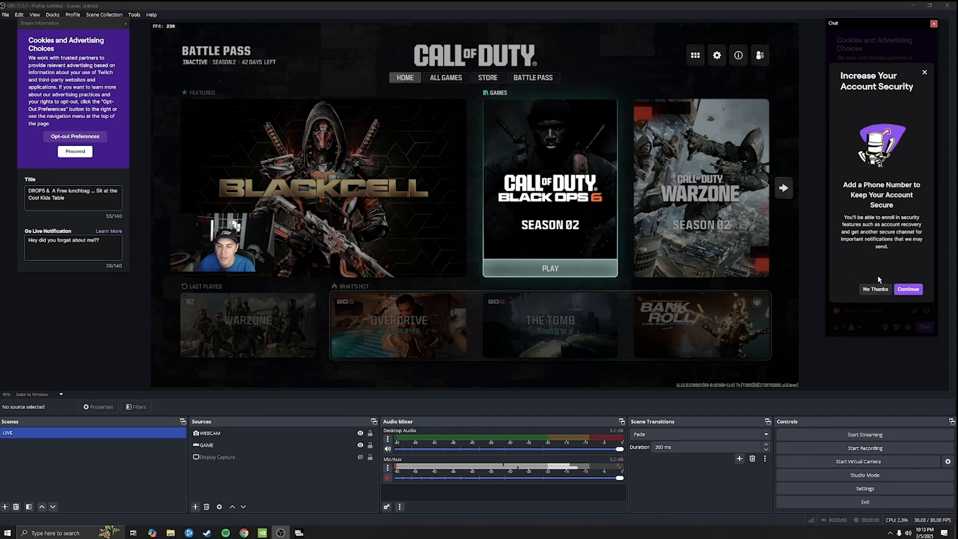